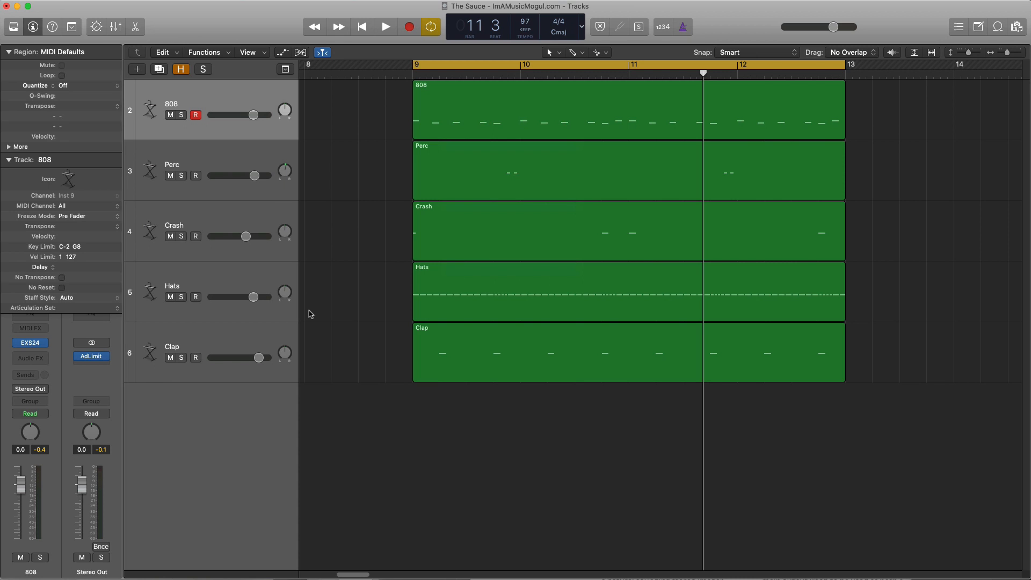
# - Insert The Sauce as a stereo audio effect on the 808 track and move its window towards the centre
pyautogui.click(32, 359)
pyautogui.moveTo(70, 384)
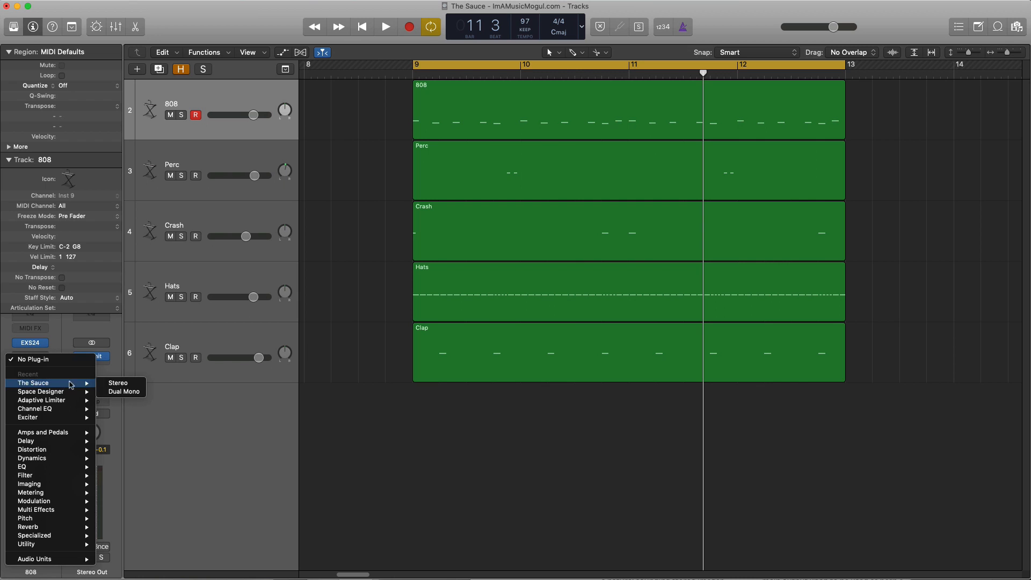
pyautogui.click(118, 383)
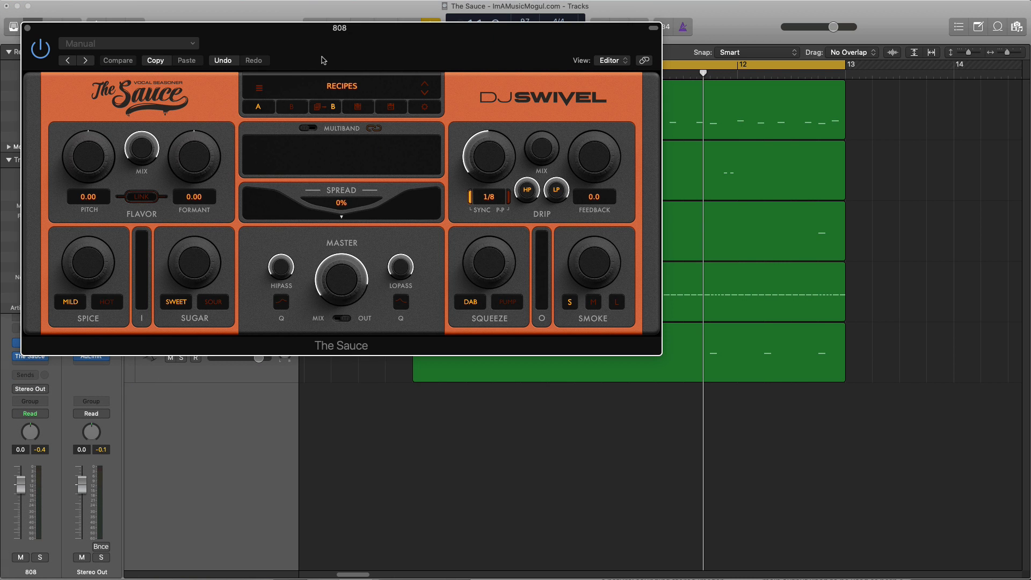
pyautogui.moveTo(321, 60); pyautogui.dragTo(527, 84)
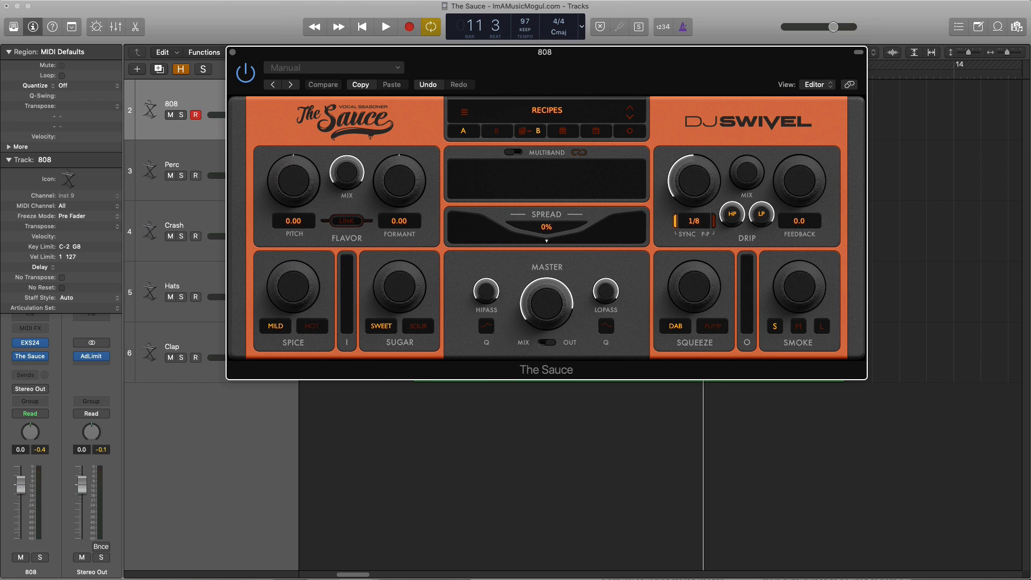
# - Close the plug-in window, play the full beat loop with all tracks, and stop playback
pyautogui.click(232, 52)
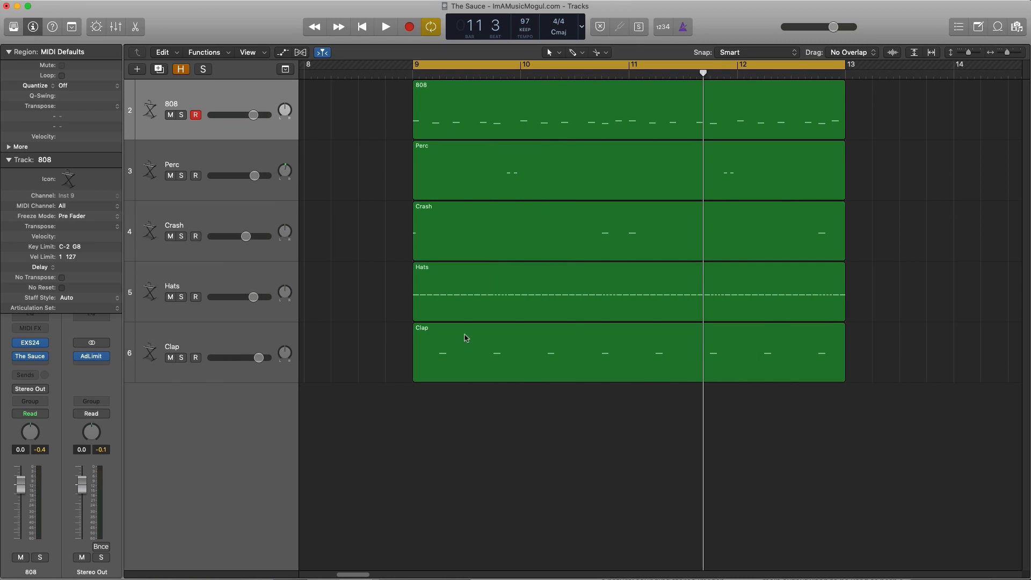
pyautogui.press('space')
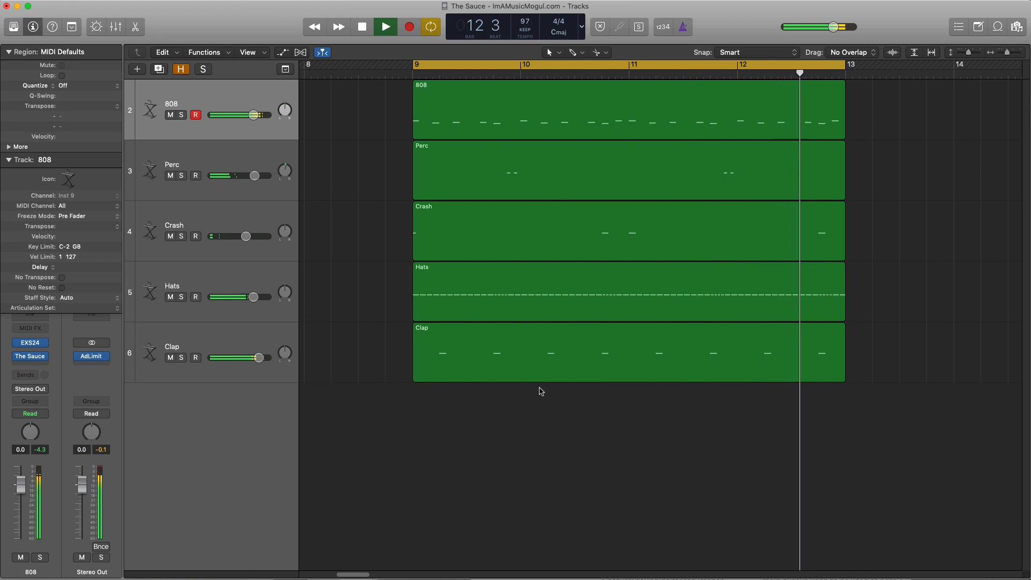
pyautogui.press('space')
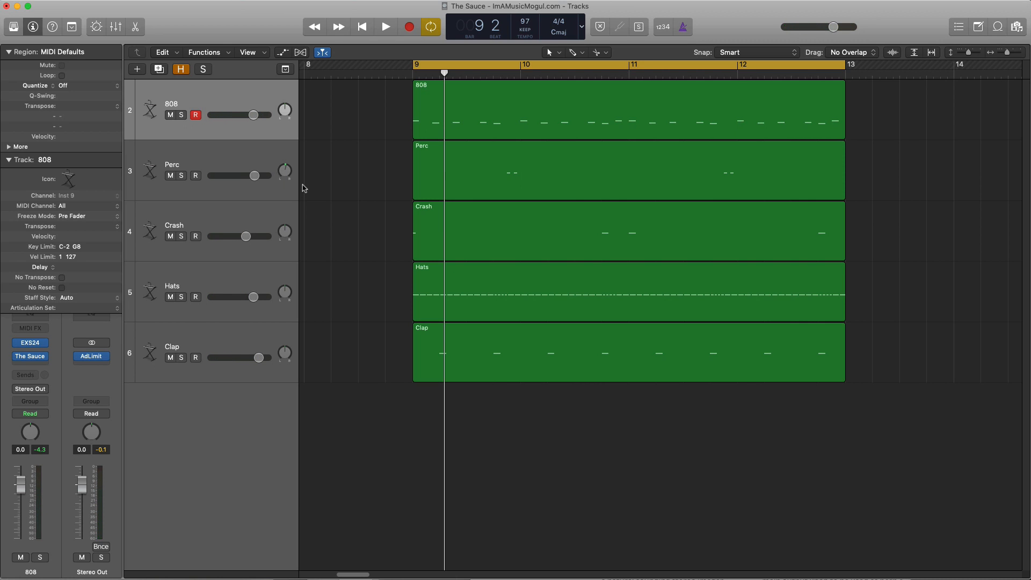
# - Reopen The Sauce on the 808 track, keep Spice in Mild mode, and solo the 808 track
pyautogui.click(189, 105)
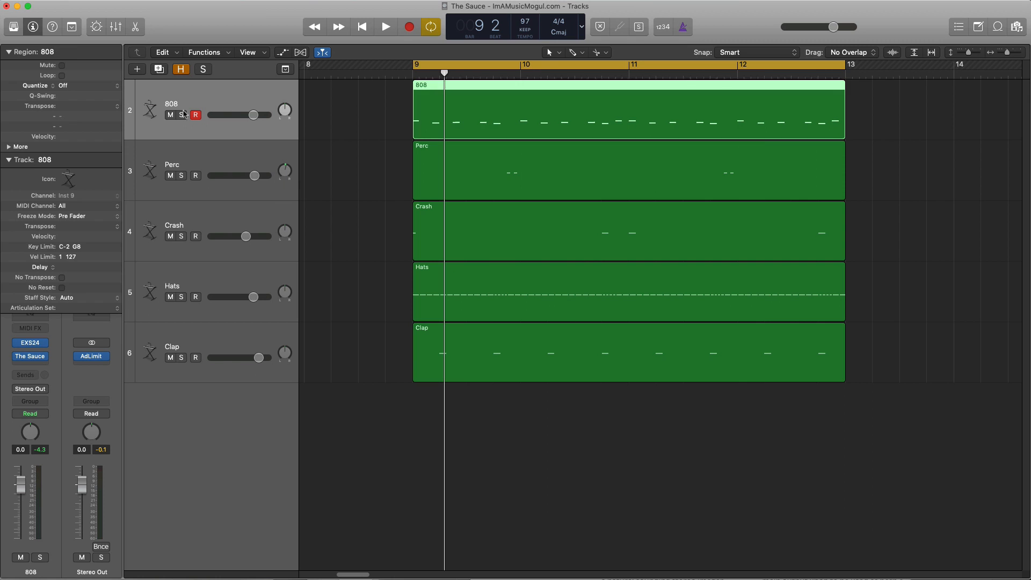
pyautogui.click(32, 358)
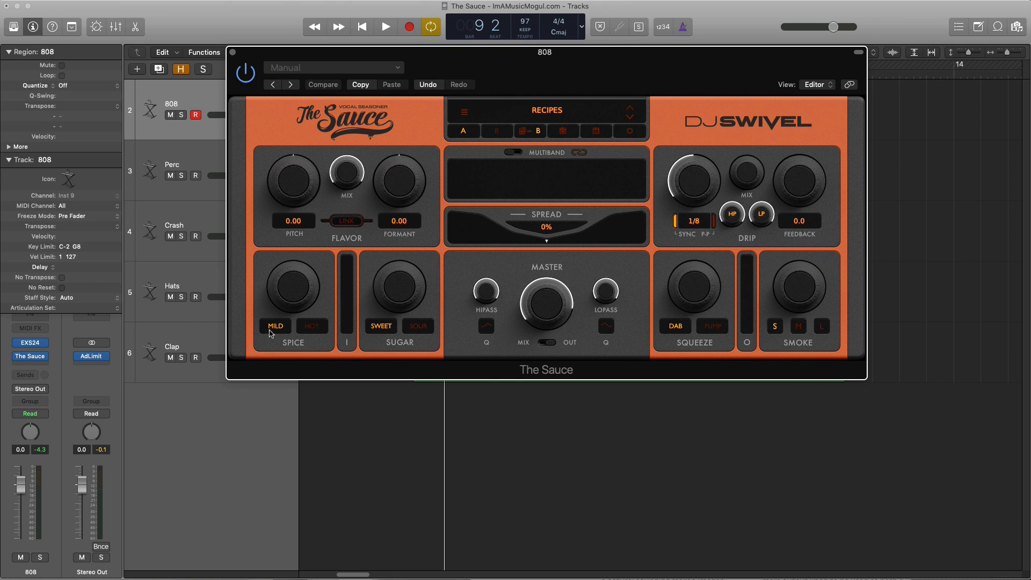
pyautogui.click(311, 330)
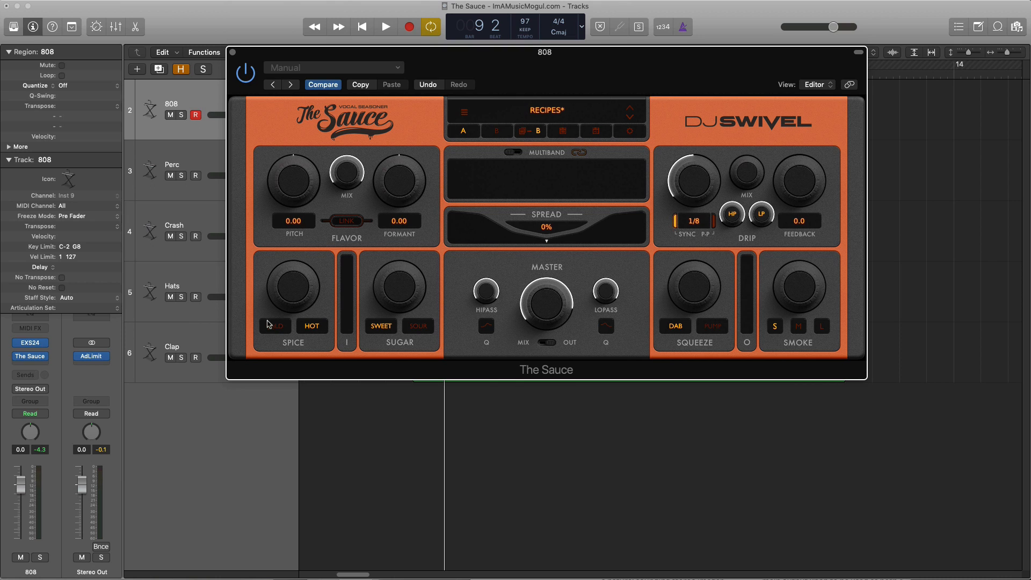
pyautogui.click(275, 326)
pyautogui.moveTo(414, 58); pyautogui.dragTo(498, 237)
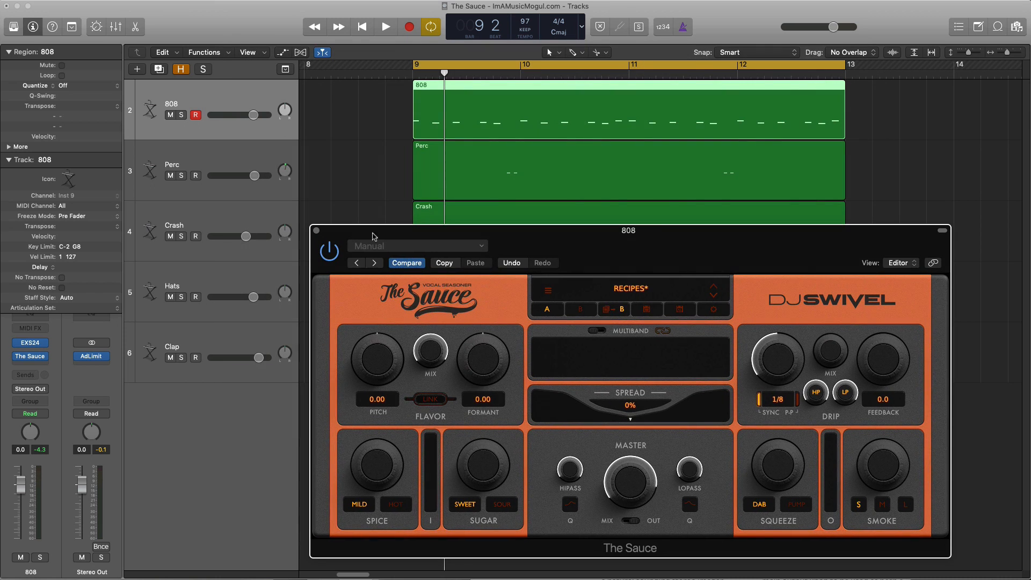
pyautogui.click(182, 115)
pyautogui.moveTo(376, 230); pyautogui.dragTo(332, 97)
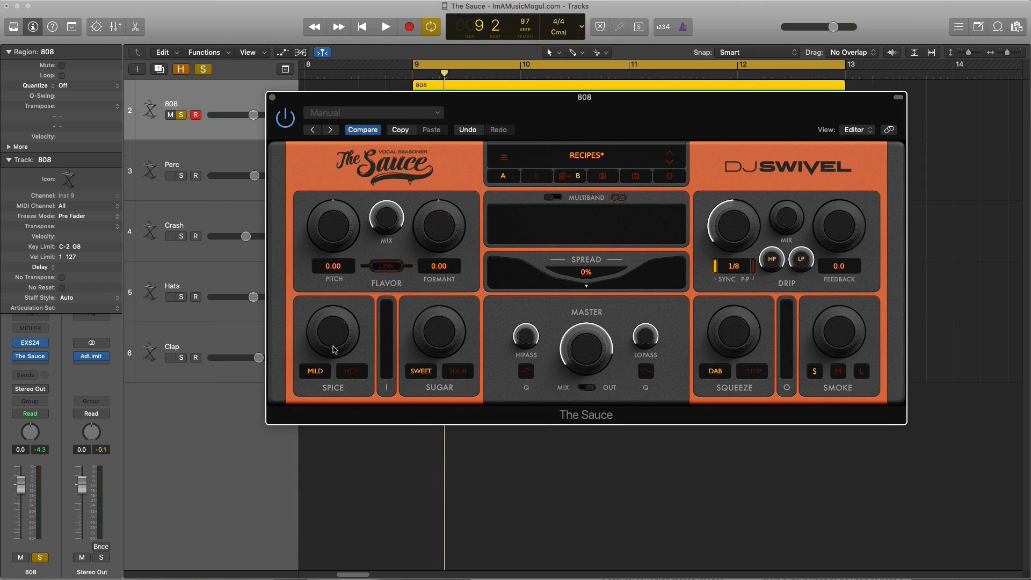
# - Audition Spice on the soloed 808 in Mild and Hot modes, leaving Hot active with the amount at 0%
pyautogui.press('space')
pyautogui.moveTo(333, 349)
pyautogui.mouseDown()
pyautogui.moveTo(335, 221)
pyautogui.moveTo(331, 365)
pyautogui.mouseUp()
pyautogui.press('space')
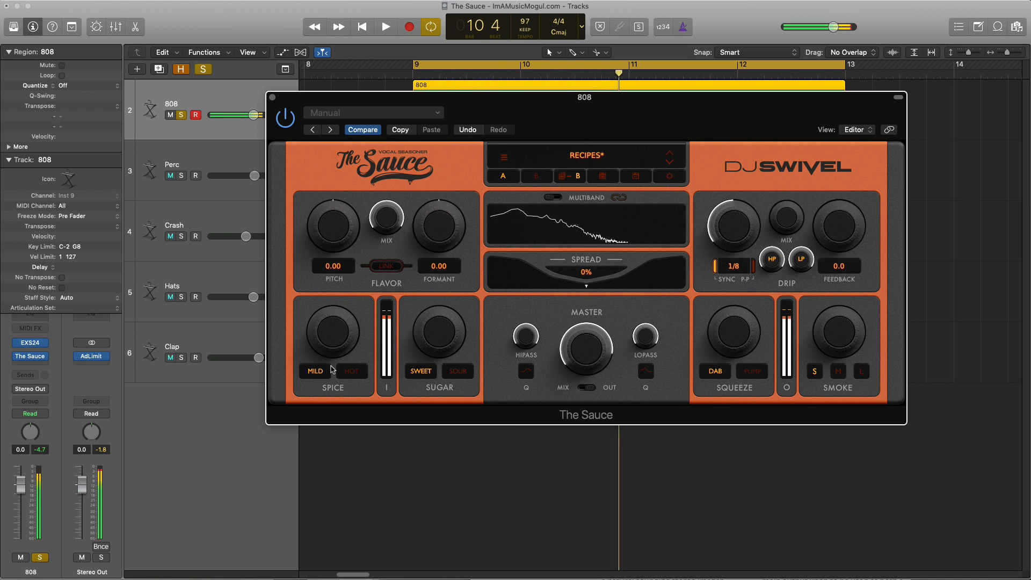
pyautogui.click(353, 371)
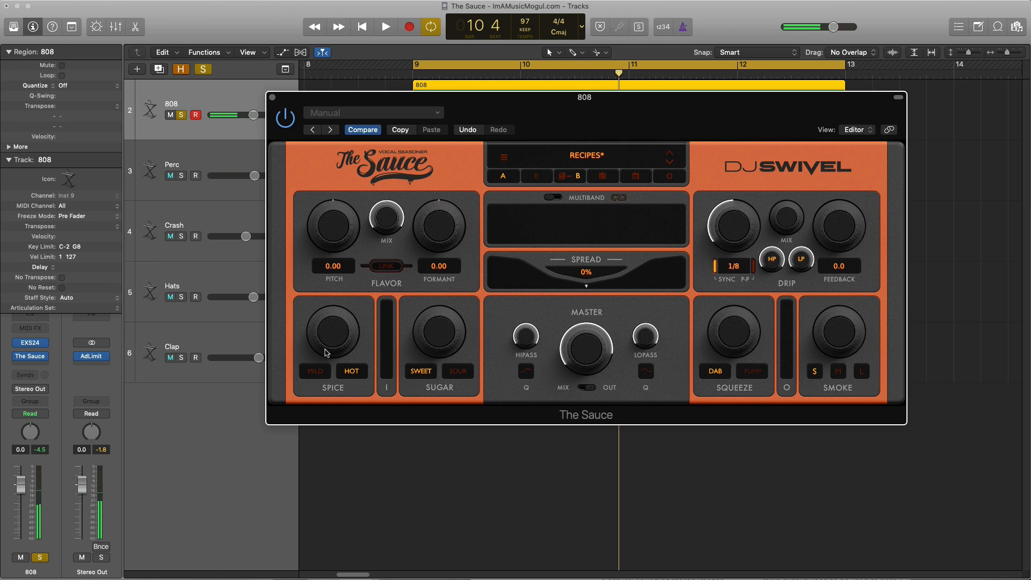
pyautogui.moveTo(327, 343); pyautogui.dragTo(331, 302)
pyautogui.press('space')
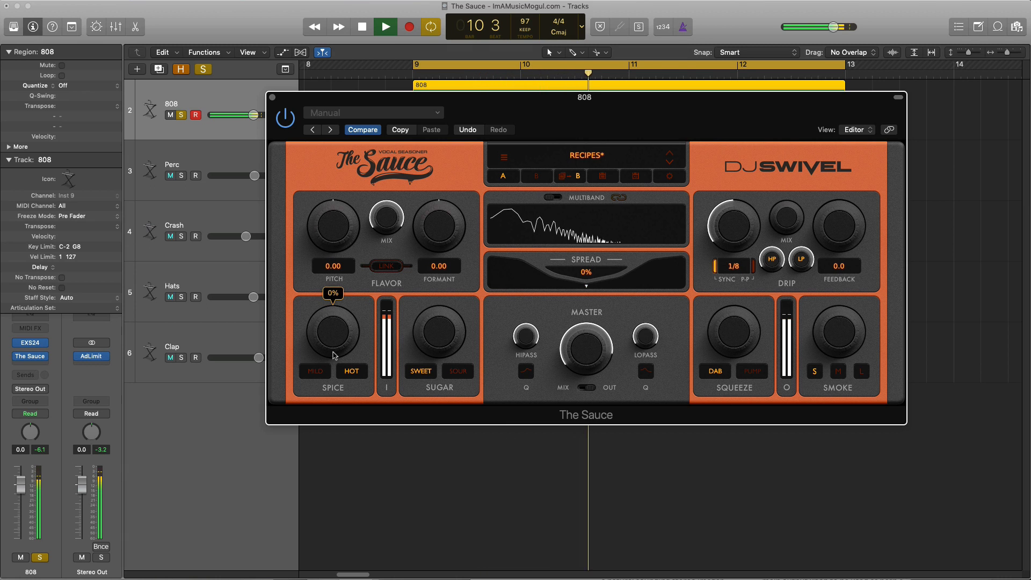
pyautogui.press('space')
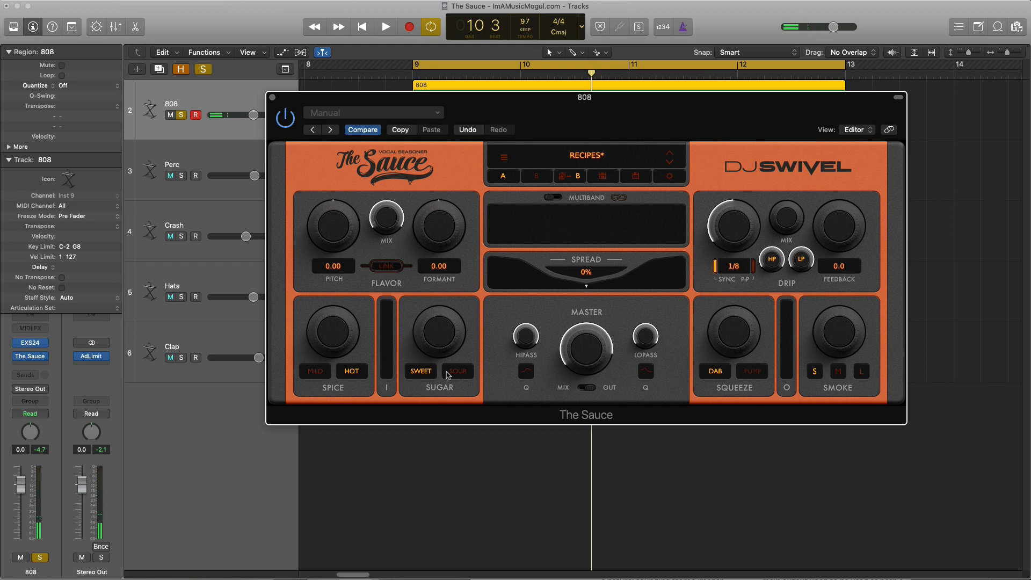
# - Audition Sugar on the 808 in Sweet and Sour modes, leaving Sour active with the amount turned fully down
pyautogui.click(454, 373)
pyautogui.click(405, 371)
pyautogui.press('space')
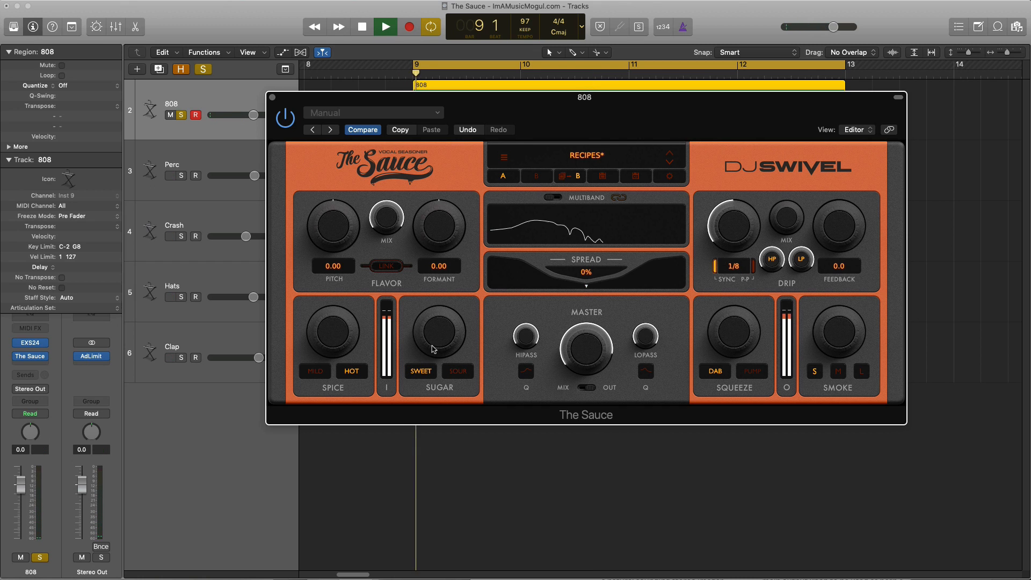
pyautogui.moveTo(411, 275); pyautogui.dragTo(420, 317)
pyautogui.press('space')
pyautogui.click(458, 371)
pyautogui.press('space')
pyautogui.press('space')
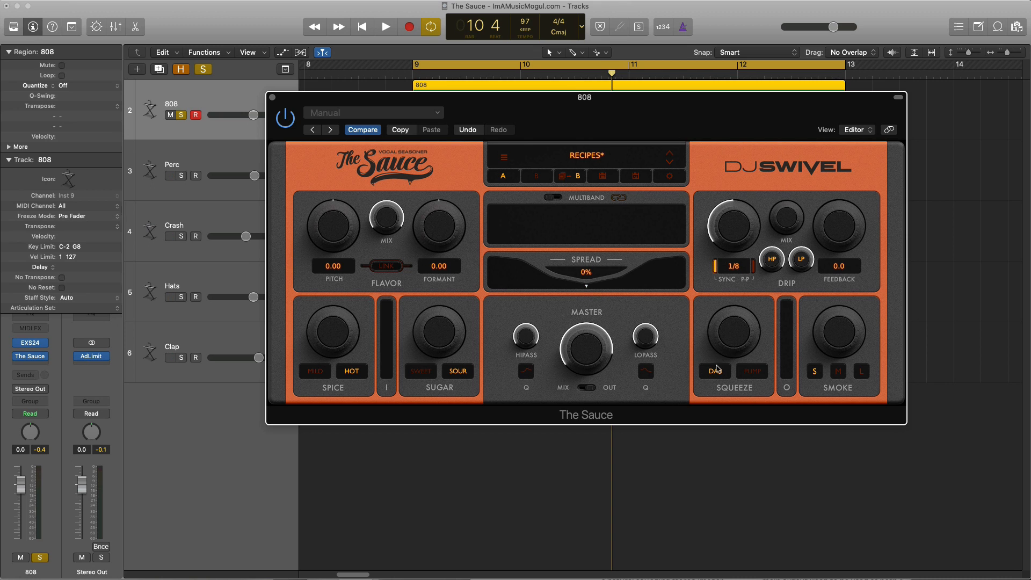
# - Audition Squeeze on the 808 in Dab and Pump modes, leaving Pump active with the amount turned fully down
pyautogui.press('space')
pyautogui.moveTo(721, 314)
pyautogui.moveTo(722, 313); pyautogui.dragTo(719, 284)
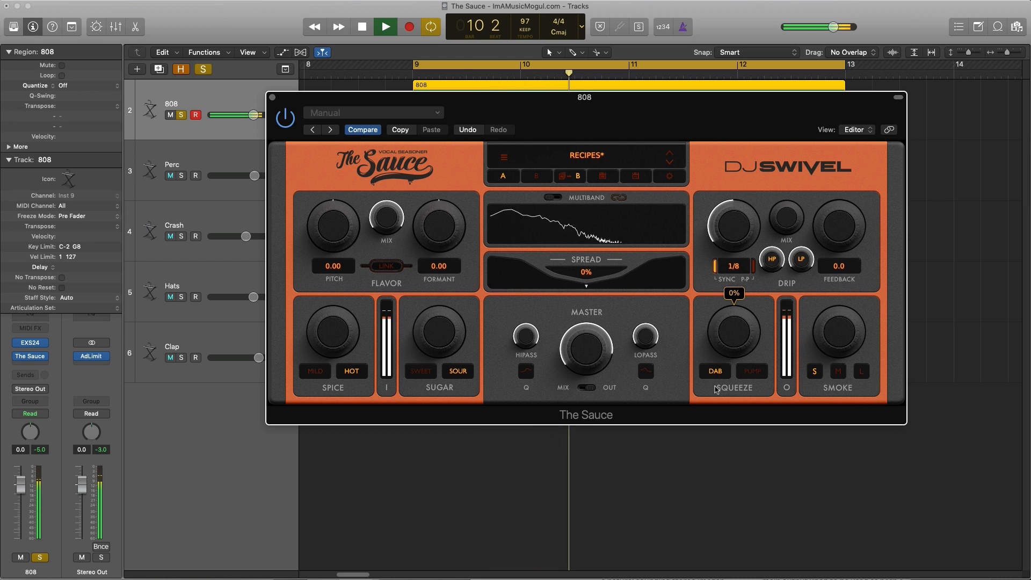
pyautogui.press('space')
pyautogui.click(753, 372)
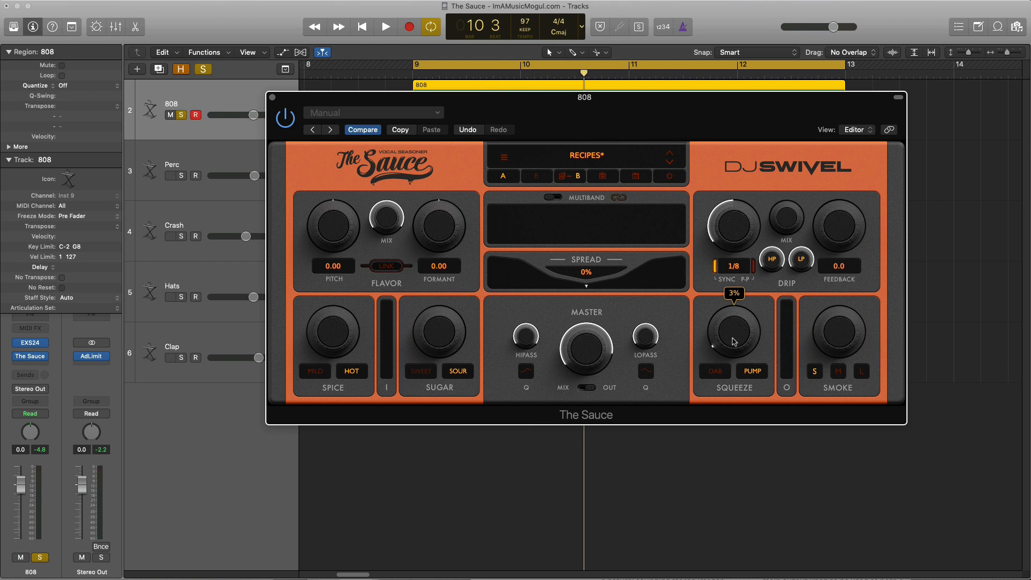
pyautogui.press('space')
pyautogui.moveTo(736, 346); pyautogui.dragTo(700, 376)
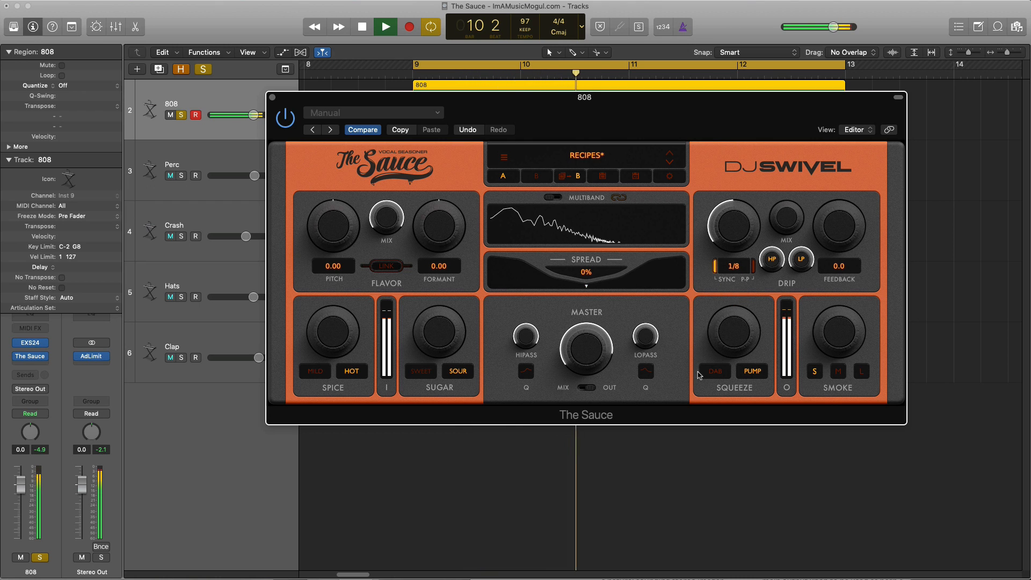
pyautogui.press('space')
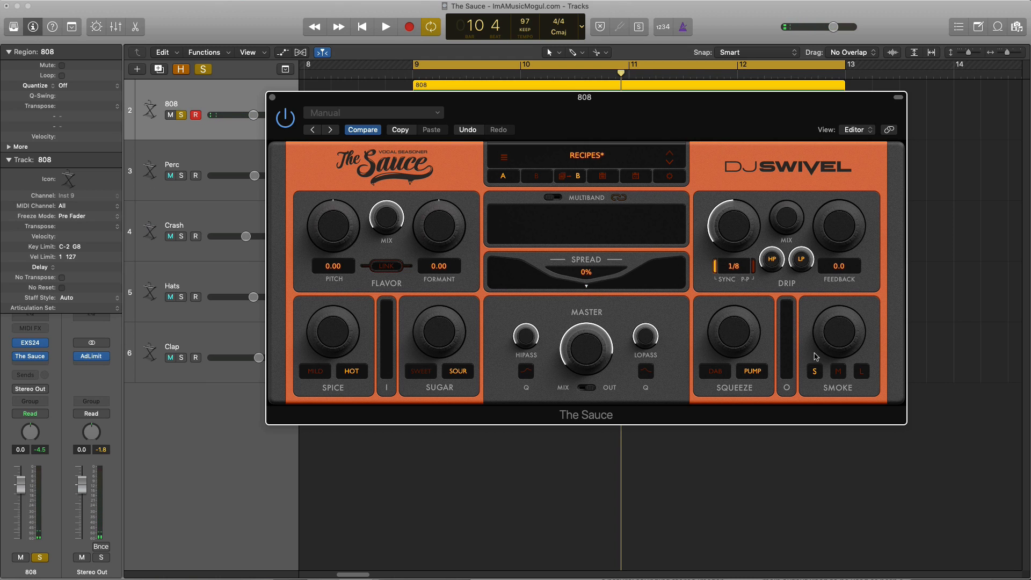
# - Audition Smoke on the 808 at size S with the amount near 31%, and at size M near 38%
pyautogui.press('space')
pyautogui.moveTo(828, 300)
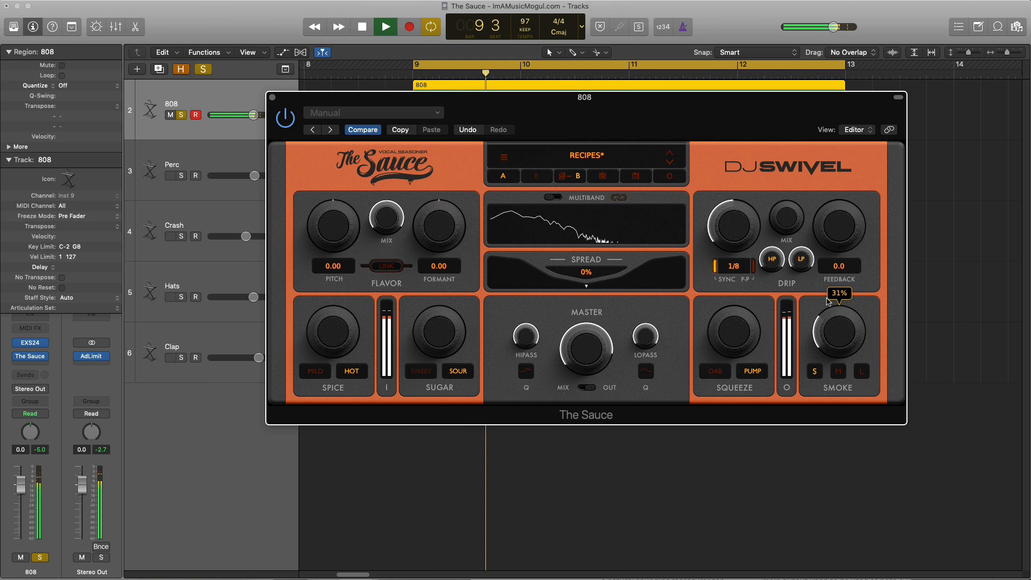
pyautogui.press('space')
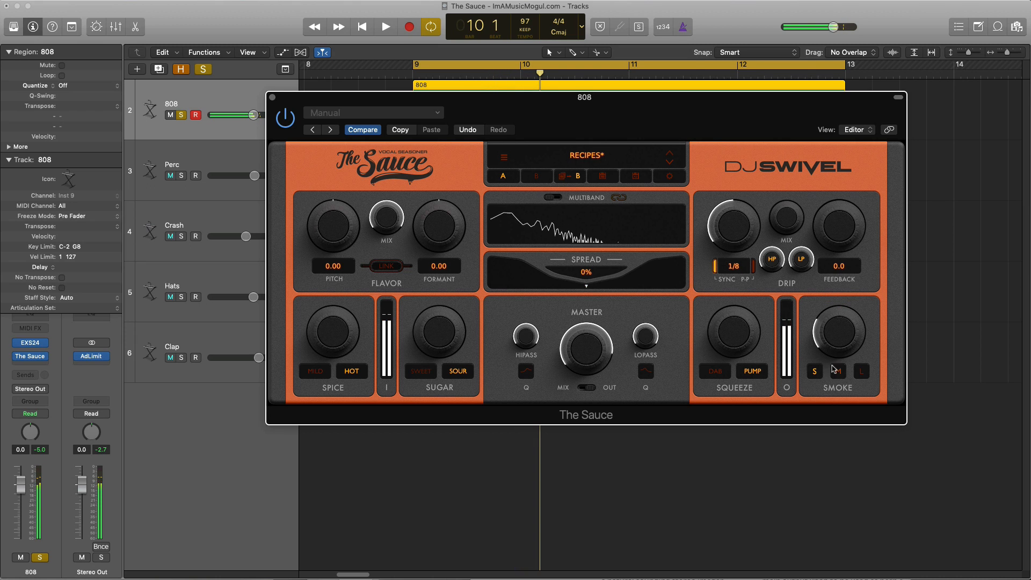
pyautogui.press('space')
pyautogui.moveTo(831, 337); pyautogui.dragTo(831, 329)
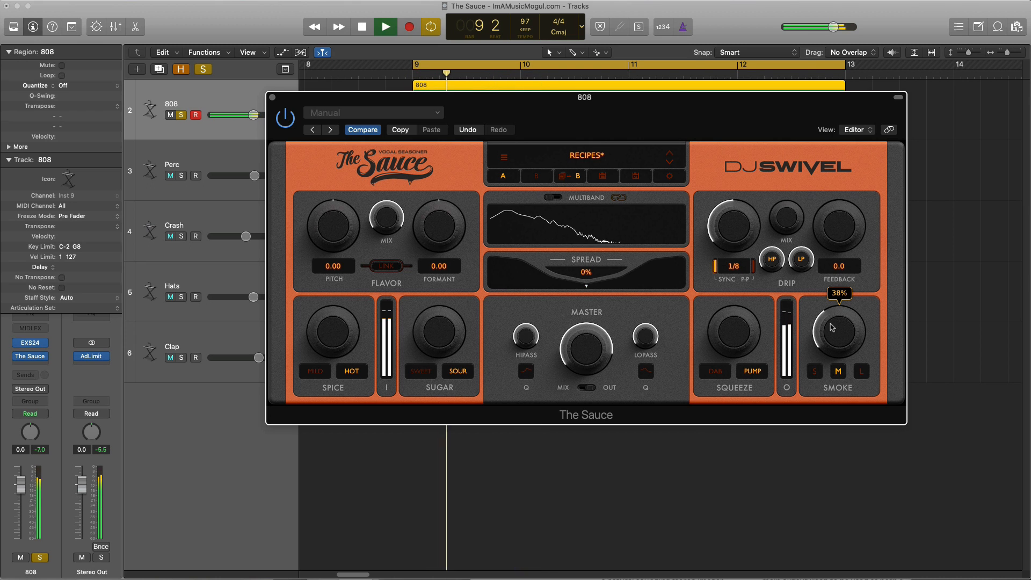
pyautogui.press('space')
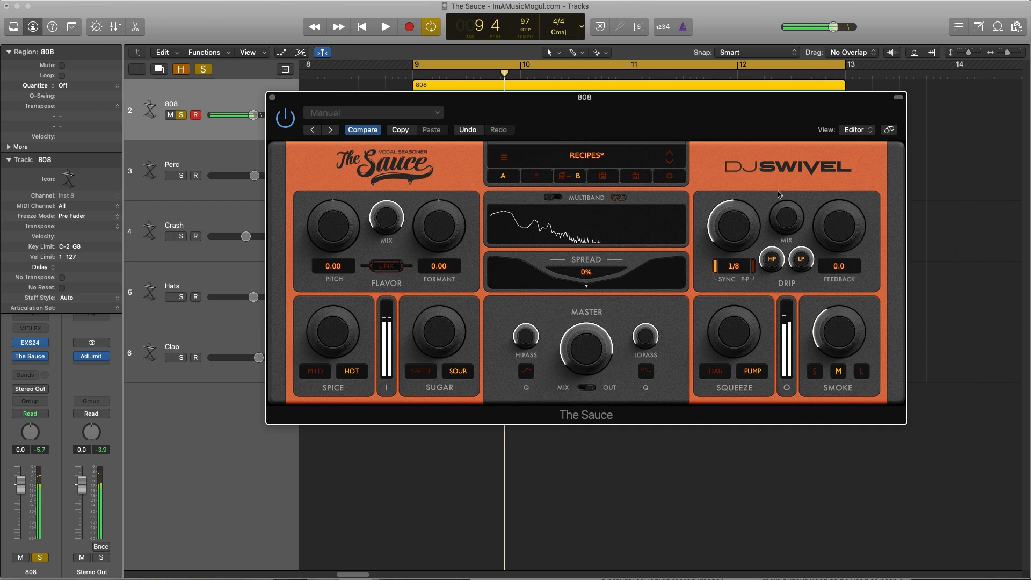
# - Switch Smoke to size L, audition it up to about 95%, and turn the amount back down fully
pyautogui.press('space')
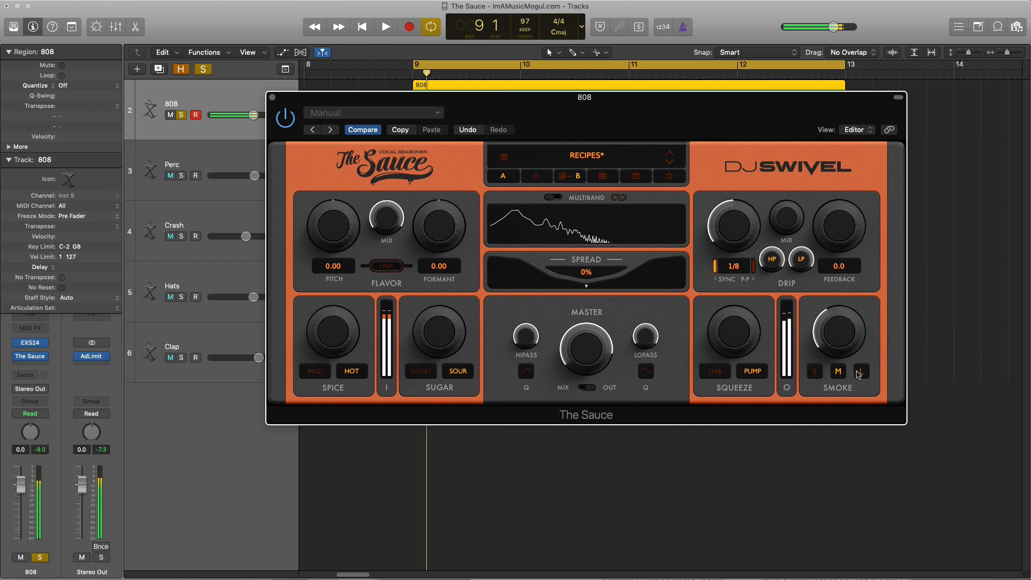
pyautogui.moveTo(819, 337); pyautogui.dragTo(830, 314)
pyautogui.press('space')
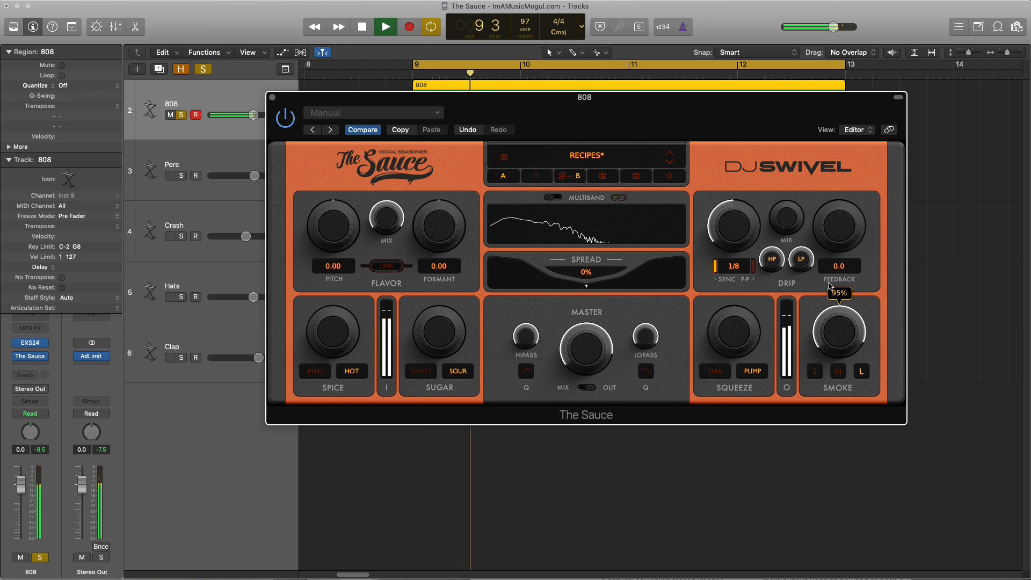
pyautogui.press('space')
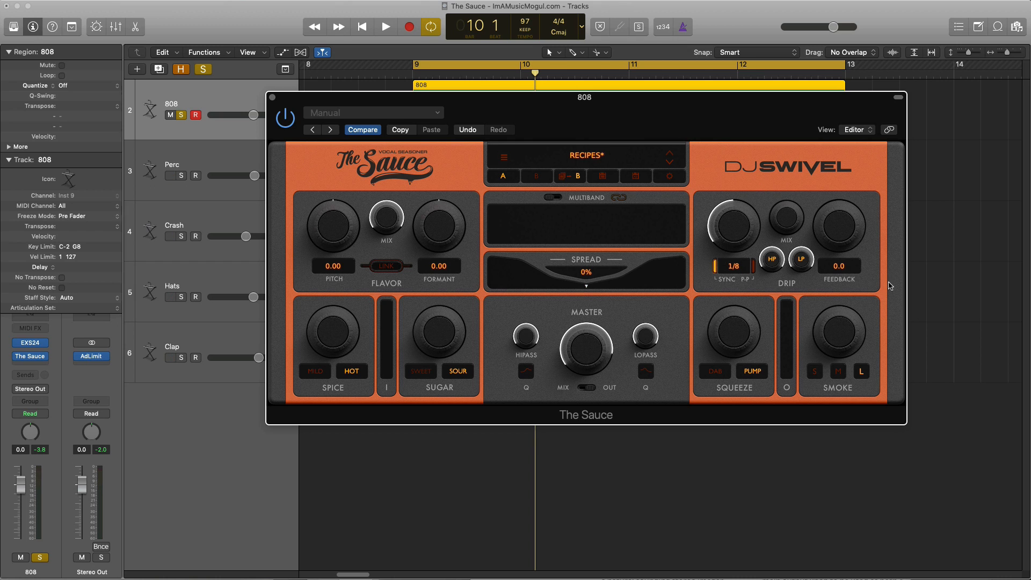
# - Audition the Drip mix and the Spread control on the playing 808, returning both to zero
pyautogui.press('space')
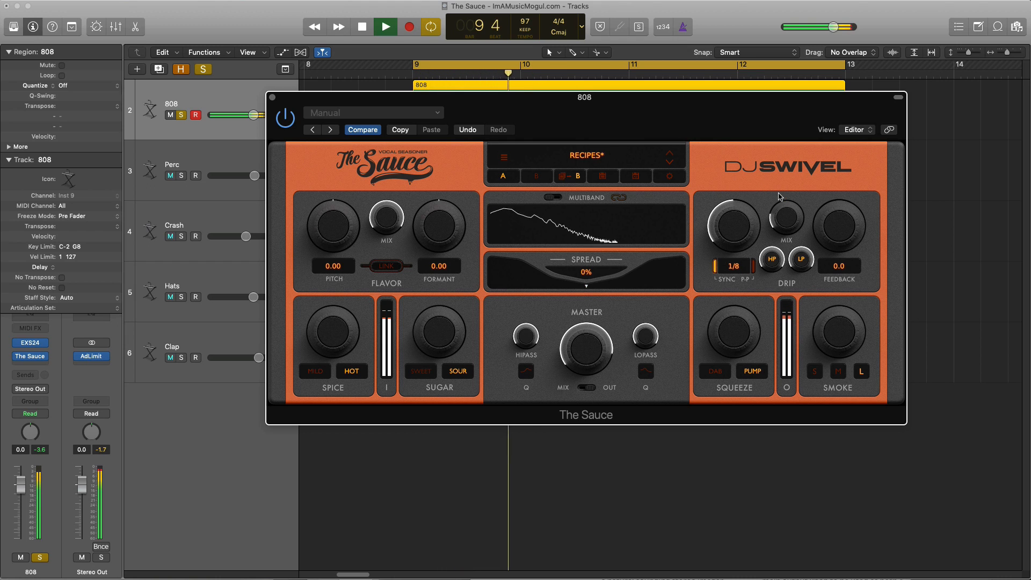
pyautogui.press('space')
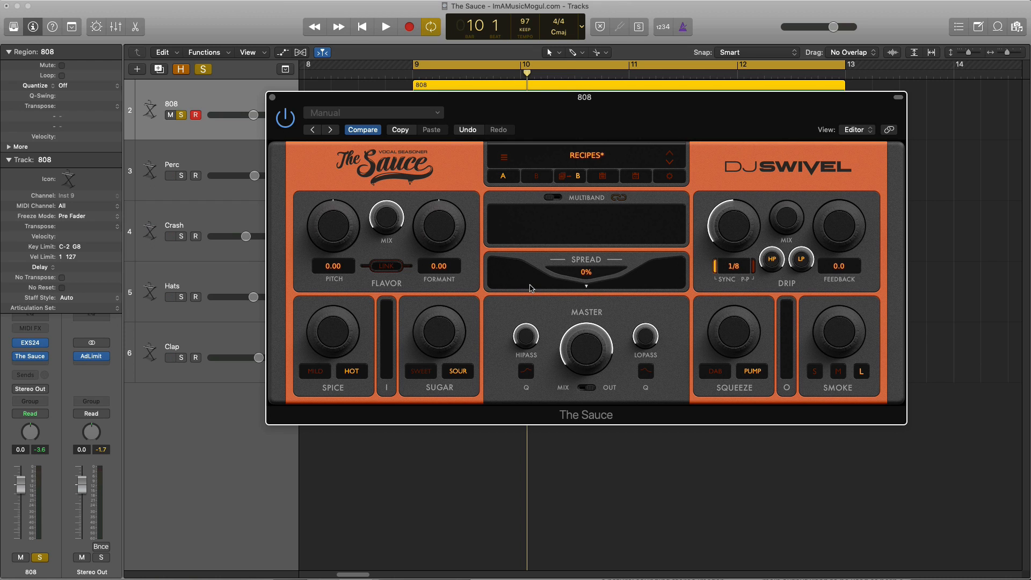
pyautogui.press('space')
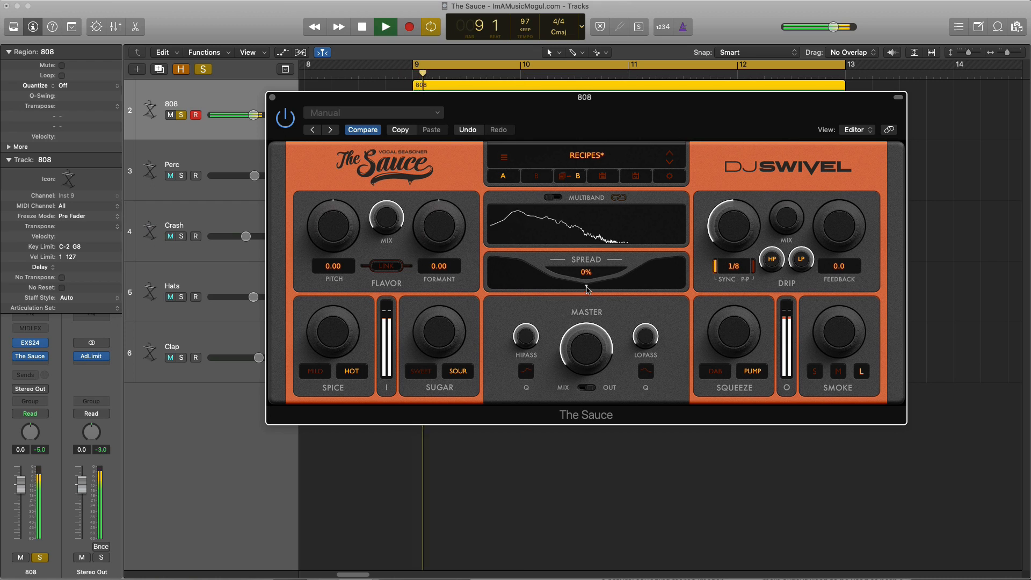
pyautogui.moveTo(574, 294)
pyautogui.mouseDown()
pyautogui.moveTo(728, 282)
pyautogui.moveTo(573, 298)
pyautogui.mouseUp()
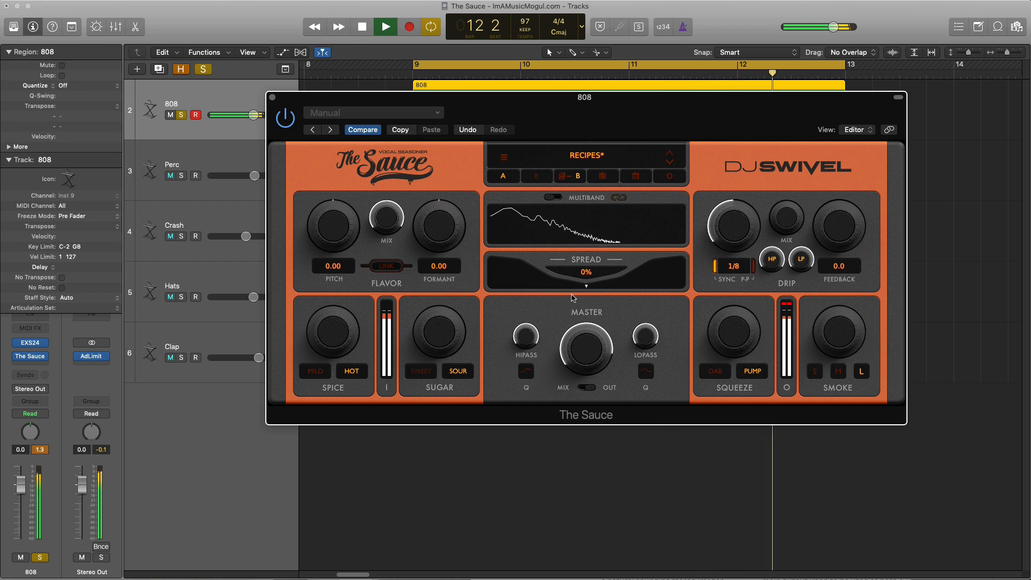
pyautogui.press('space')
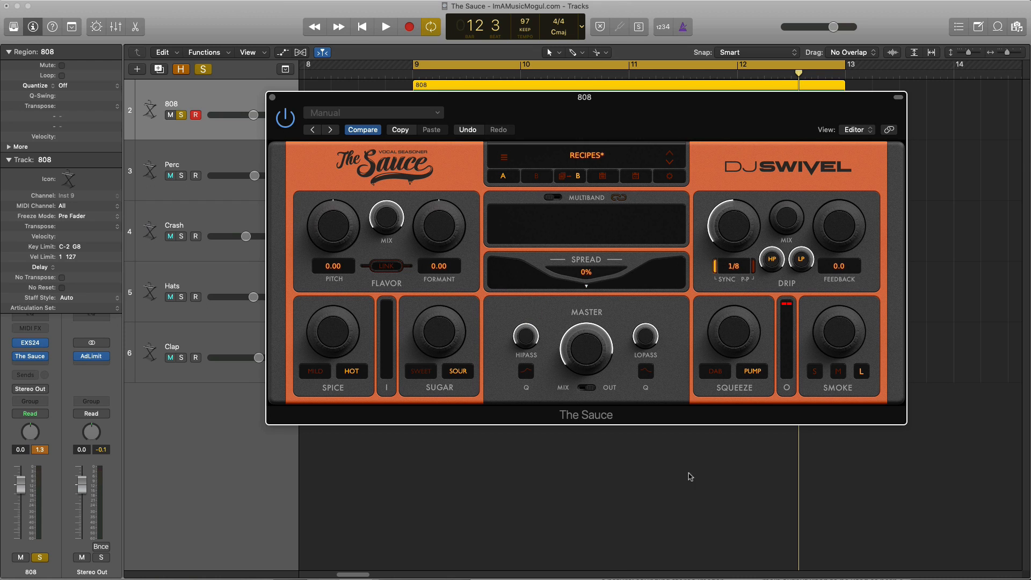
# - Move The Sauce window down to uncover the 808 region and play the soloed loop
pyautogui.moveTo(620, 504); pyautogui.dragTo(627, 219)
pyautogui.moveTo(566, 124); pyautogui.dragTo(576, 203)
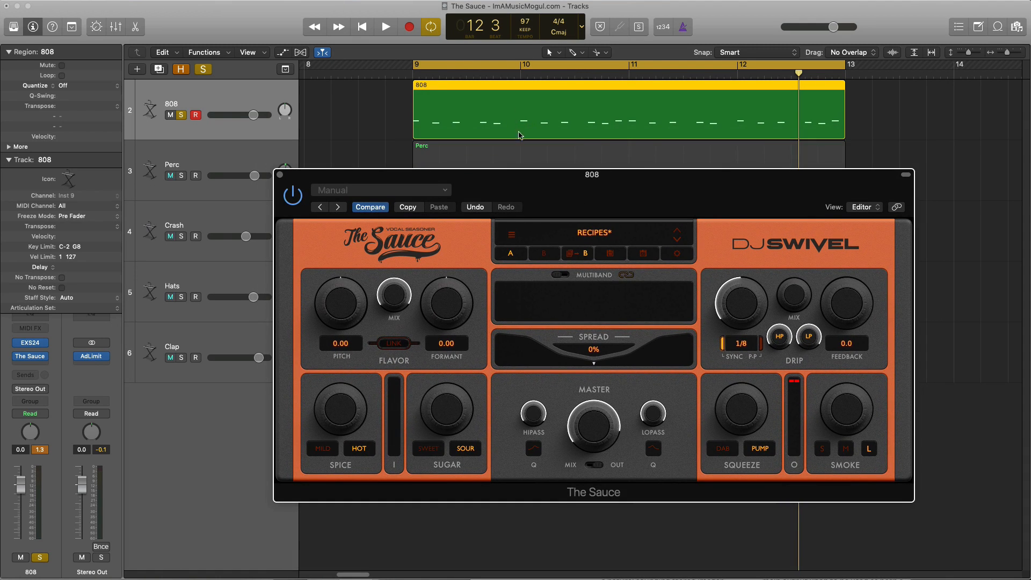
pyautogui.press('space')
pyautogui.moveTo(593, 186); pyautogui.dragTo(593, 155)
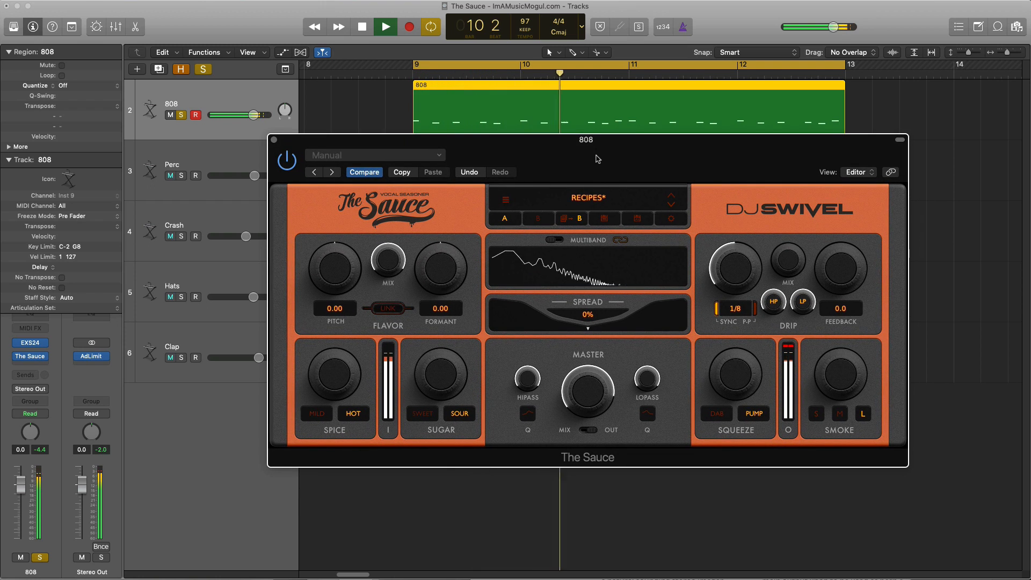
# - Switch Spice to MILD on the 808 and audition it with the amount turned up slightly
pyautogui.press('space')
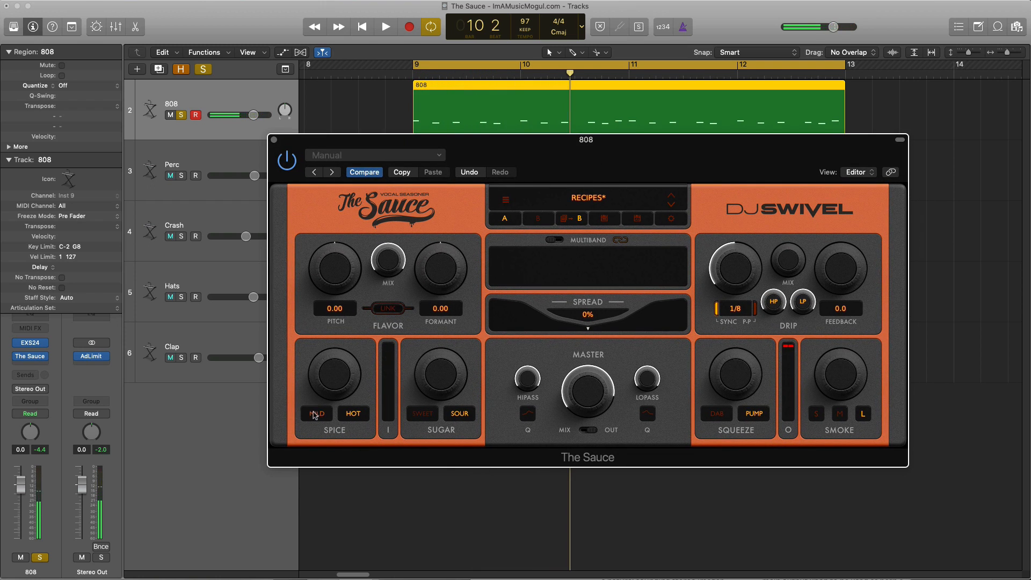
pyautogui.press('space')
pyautogui.moveTo(325, 379); pyautogui.dragTo(324, 375)
pyautogui.press('space')
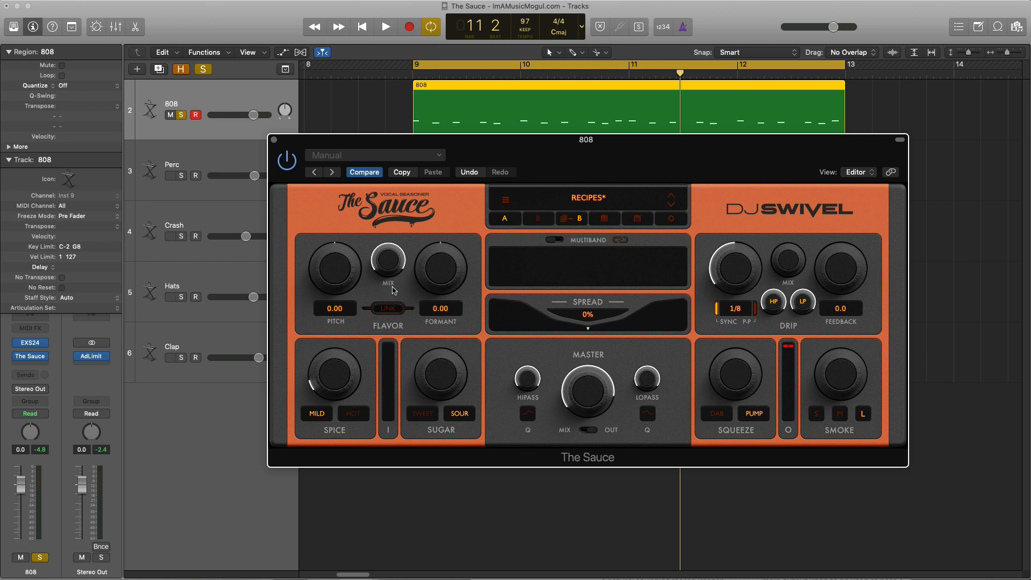
# - Switch Squeeze to DAB with a slight amount and lower the master Lopass on the playing 808
pyautogui.press('space')
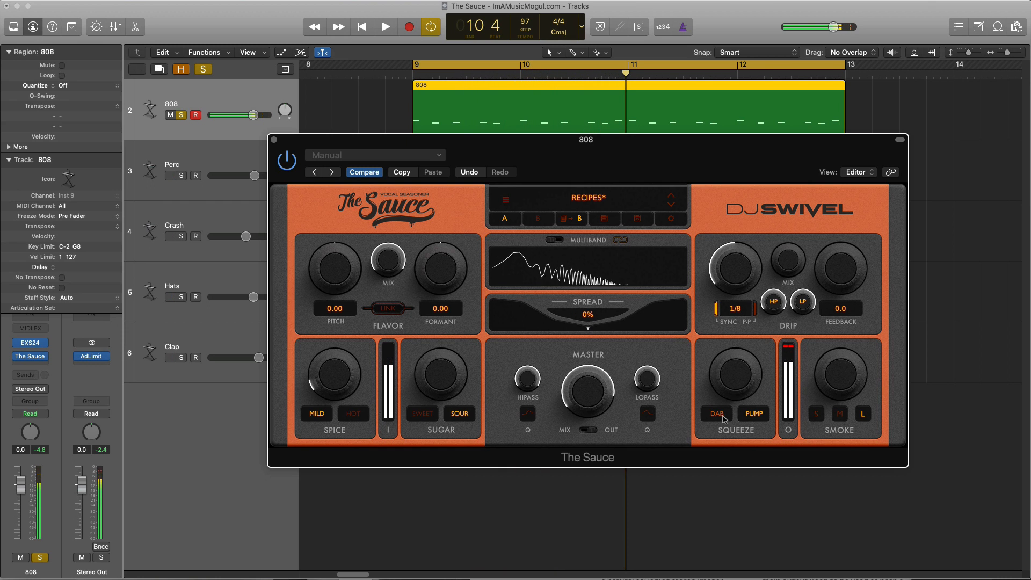
pyautogui.click(718, 413)
pyautogui.moveTo(723, 377)
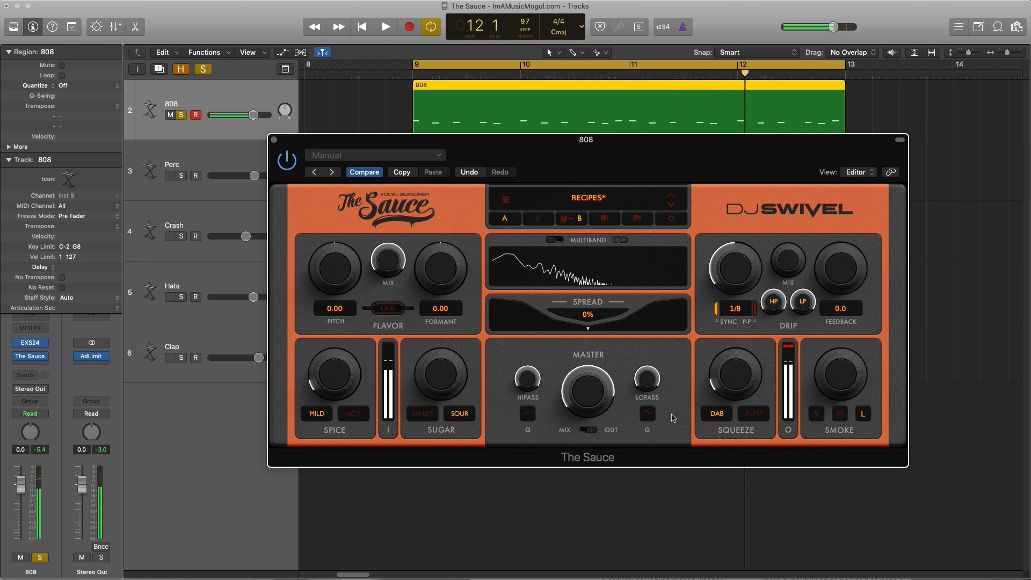
pyautogui.moveTo(647, 383); pyautogui.dragTo(648, 458)
pyautogui.press('space')
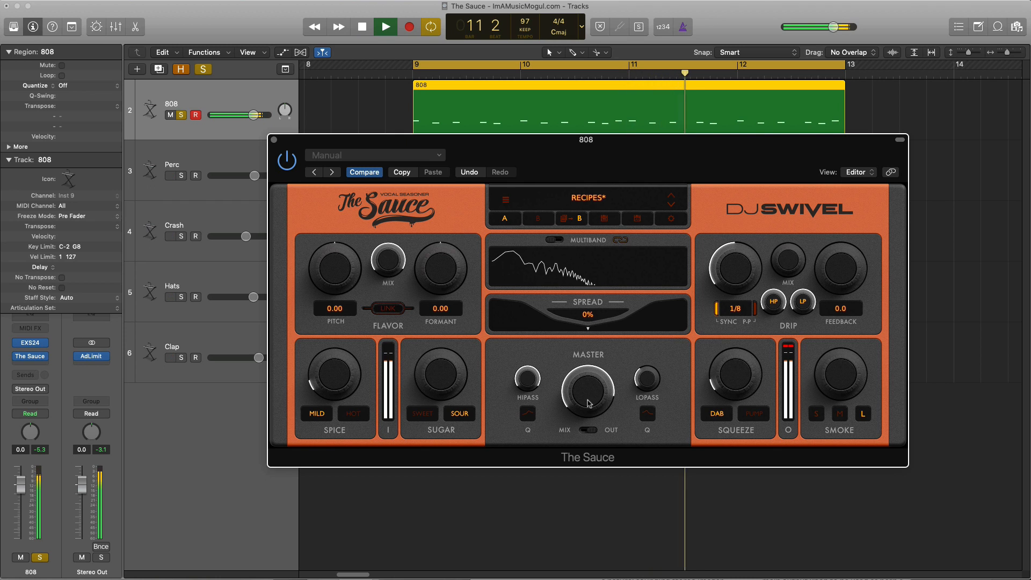
# - Compare the 808 loop with The Sauce bypassed and re-enabled, and close the plug-in window
pyautogui.press('space')
pyautogui.press('space')
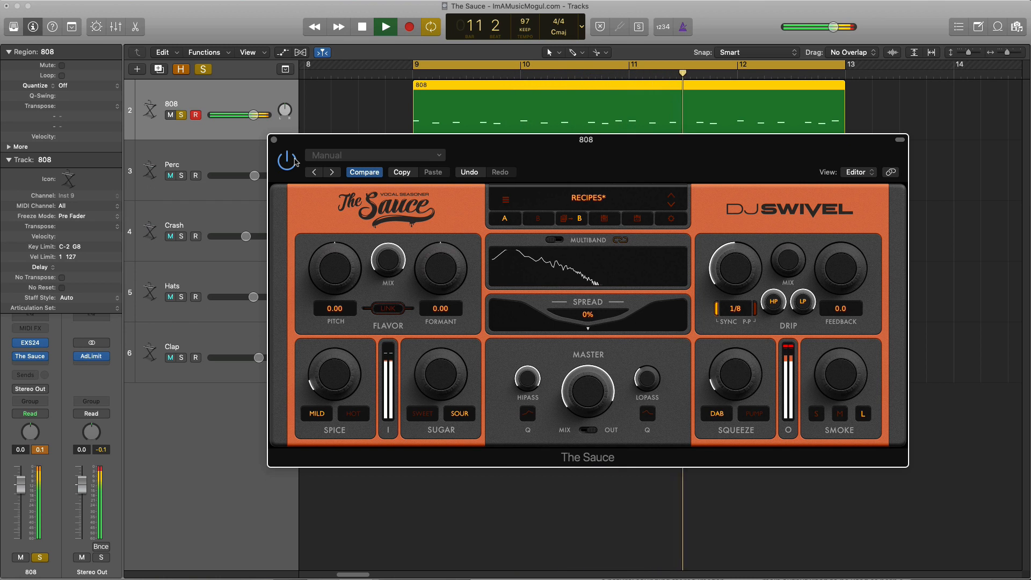
pyautogui.press('space')
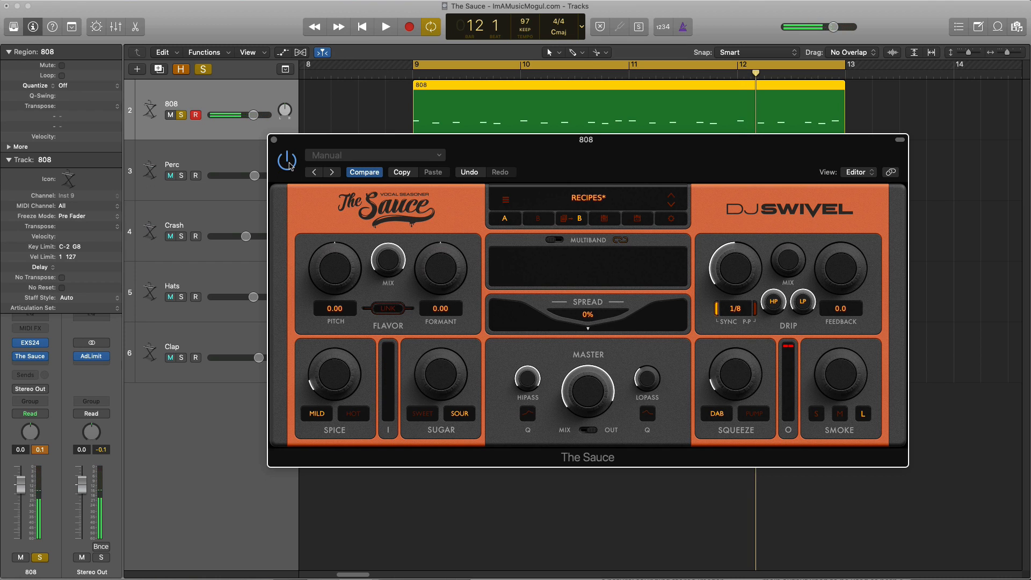
pyautogui.click(288, 160)
pyautogui.press('space')
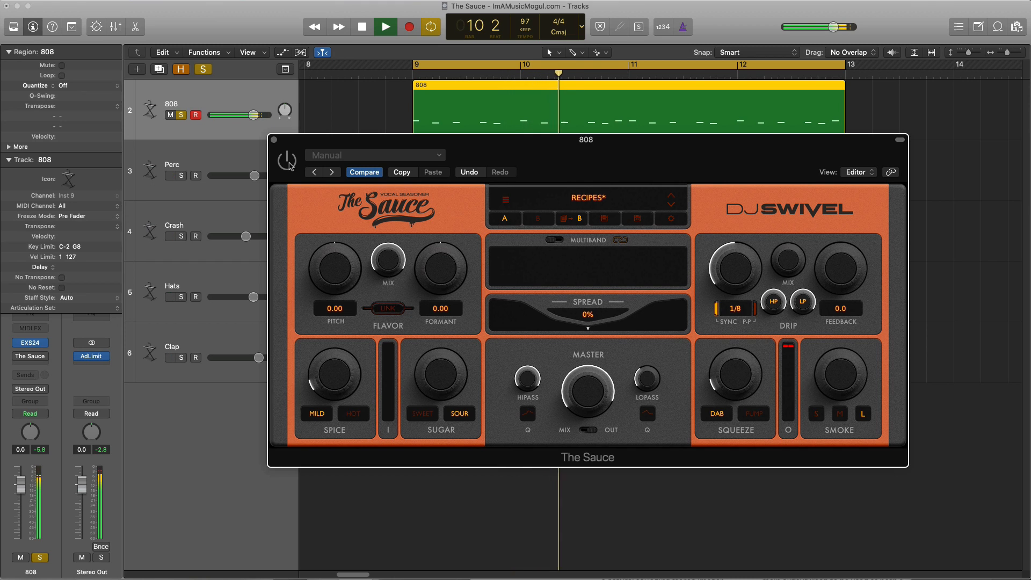
pyautogui.click(288, 161)
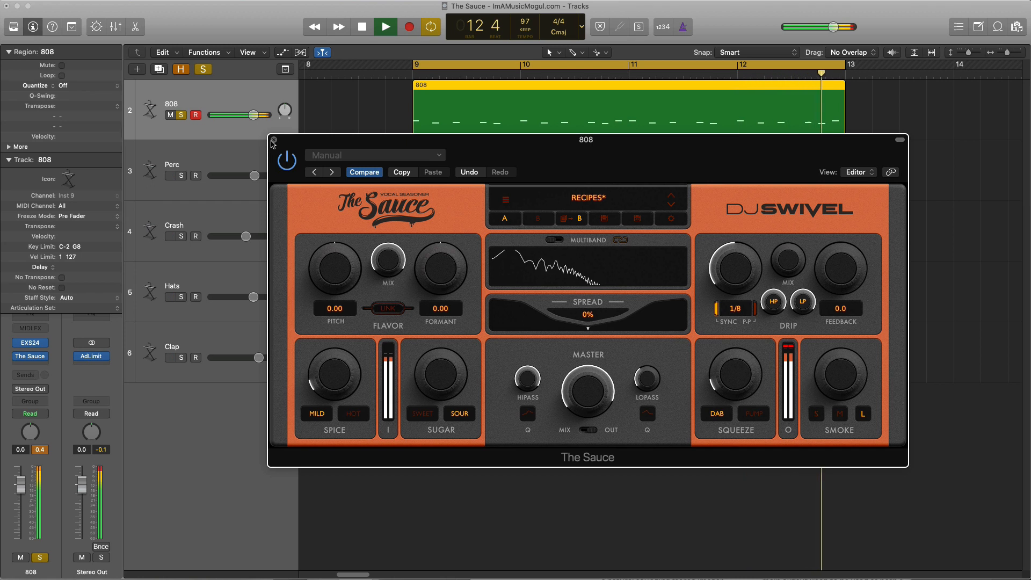
pyautogui.click(273, 140)
pyautogui.press('space')
# - Solo the Perc track and audition it dry
pyautogui.click(213, 161)
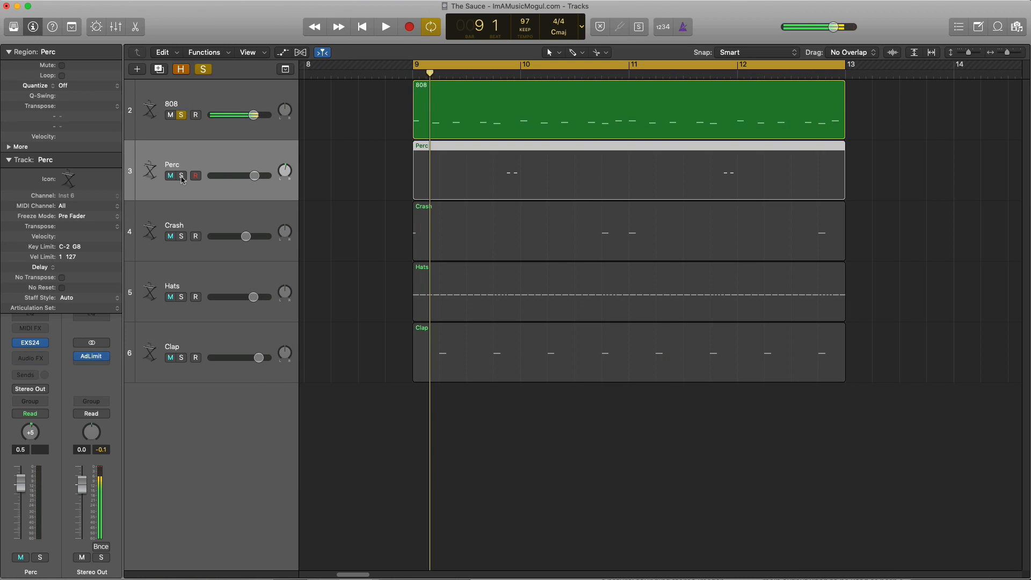
pyautogui.click(182, 176)
pyautogui.press('space')
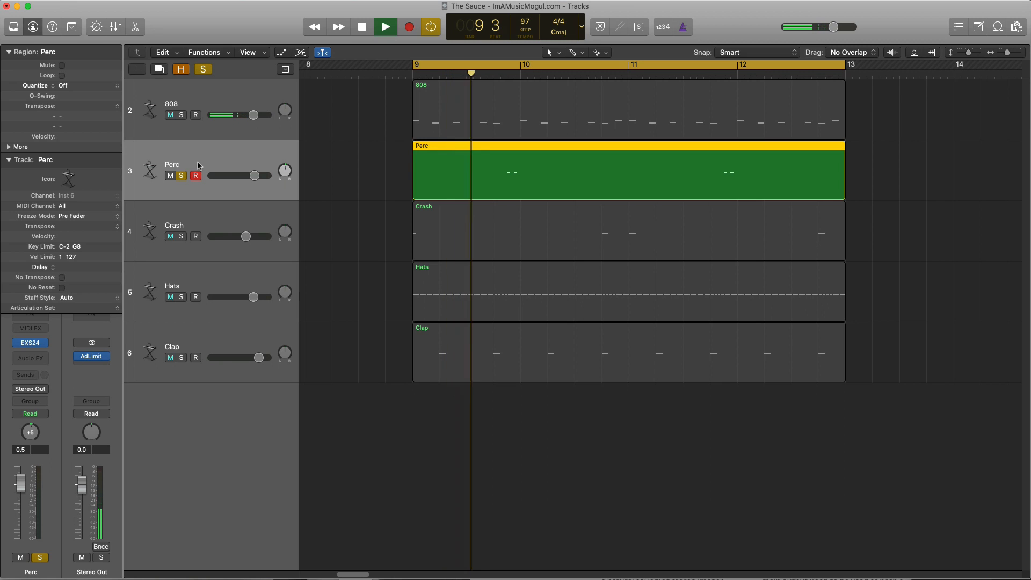
pyautogui.press('space')
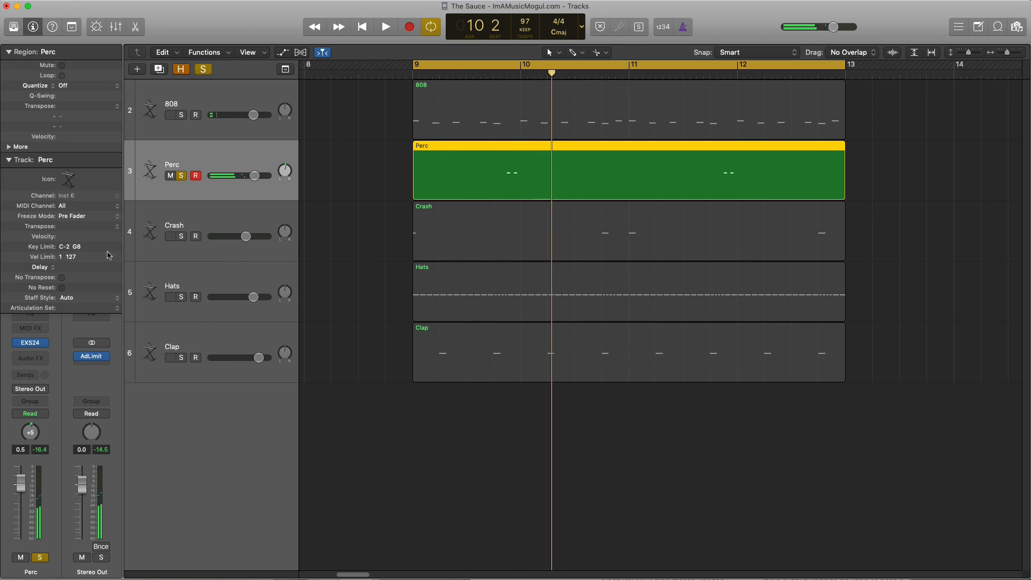
# - Insert The Sauce in stereo as an audio effect on the Perc track
pyautogui.click(40, 357)
pyautogui.moveTo(59, 385)
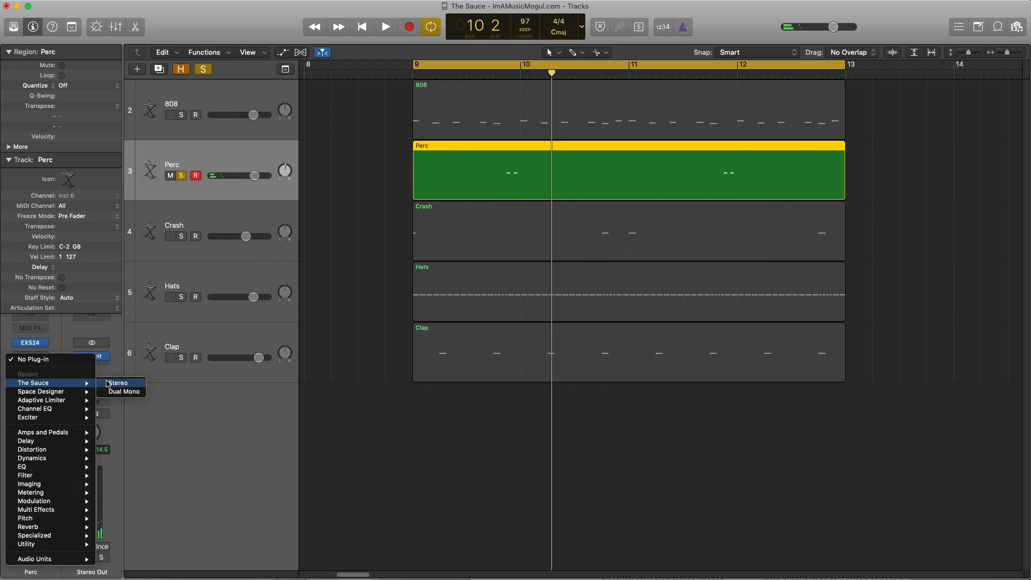
pyautogui.click(110, 383)
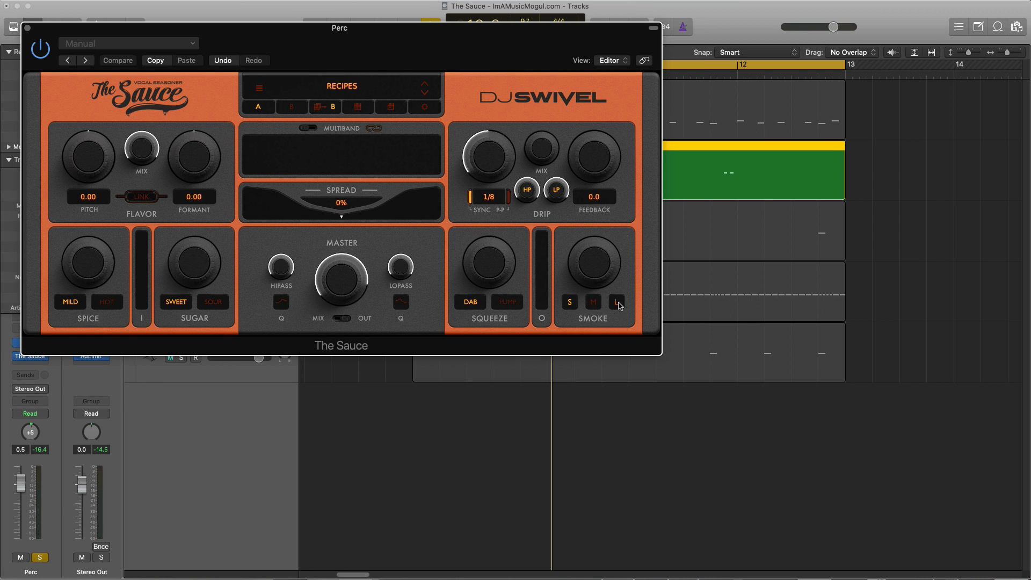
# - Set Smoke to size L on the Perc track, raise its amount while listening, and close the plug-in window
pyautogui.click(617, 303)
pyautogui.moveTo(587, 252)
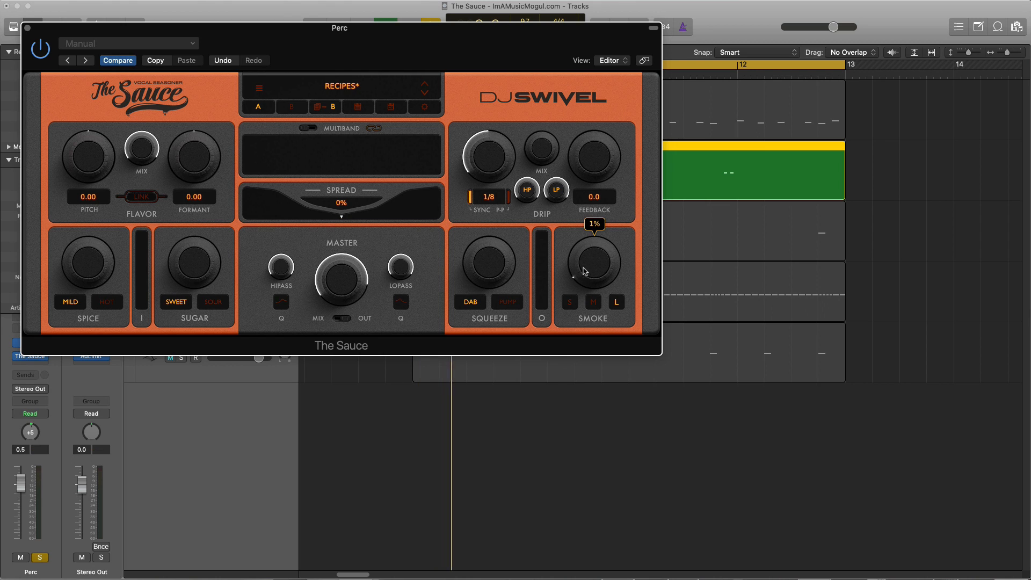
pyautogui.moveTo(588, 252); pyautogui.dragTo(594, 226)
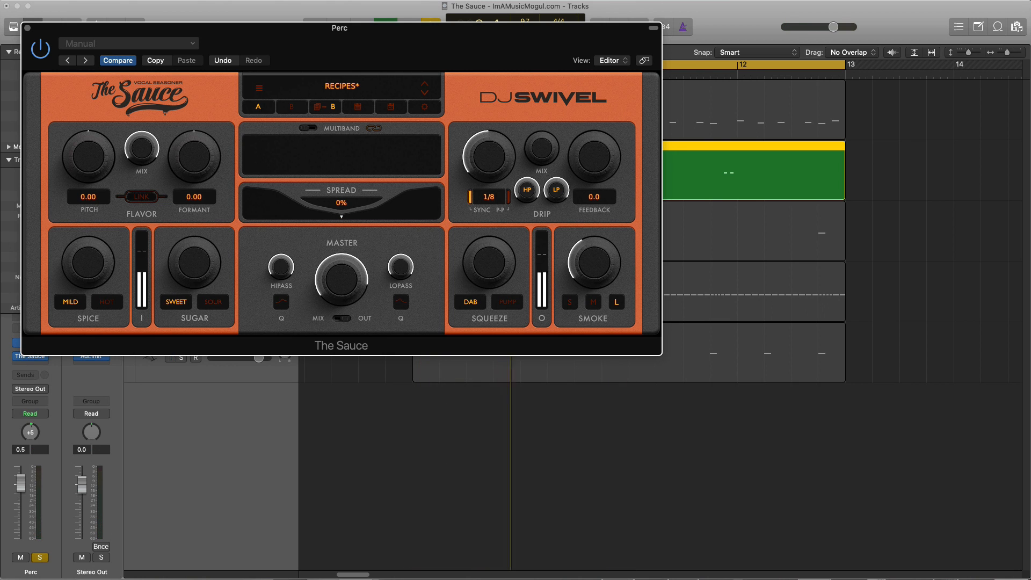
pyautogui.click(28, 28)
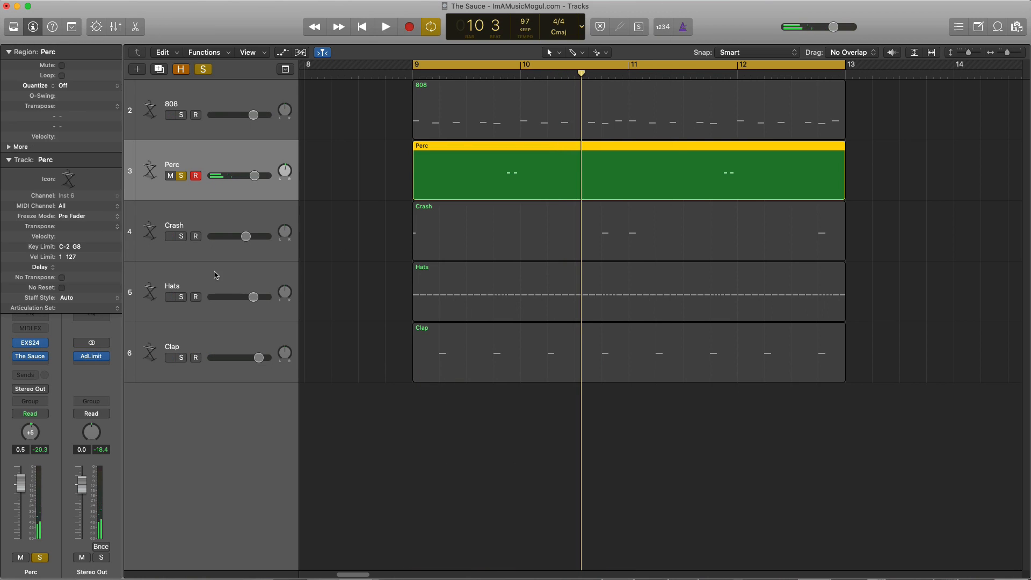
# - Solo the Crash track and audition it dry
pyautogui.click(180, 239)
pyautogui.press('space')
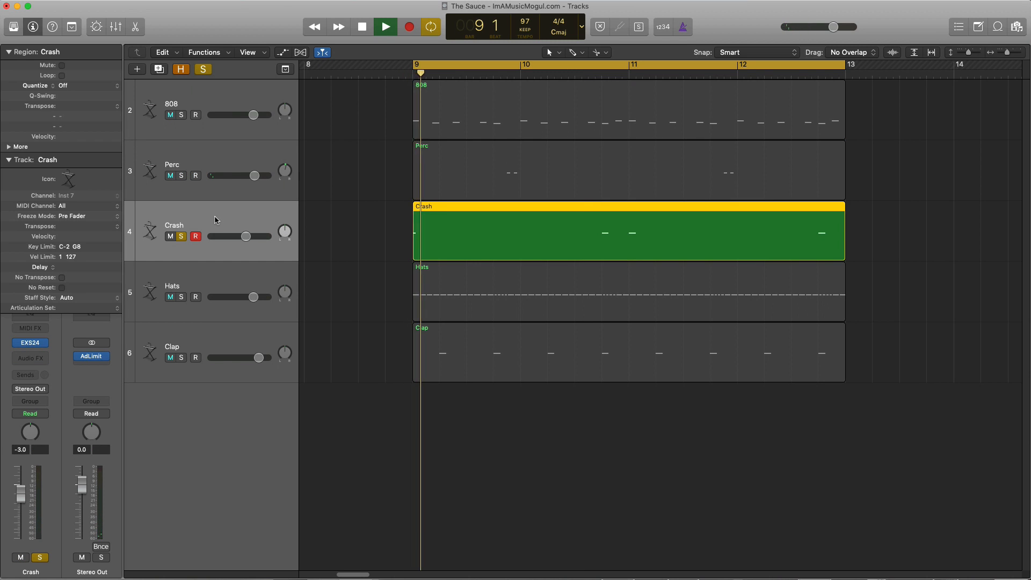
pyautogui.press('space')
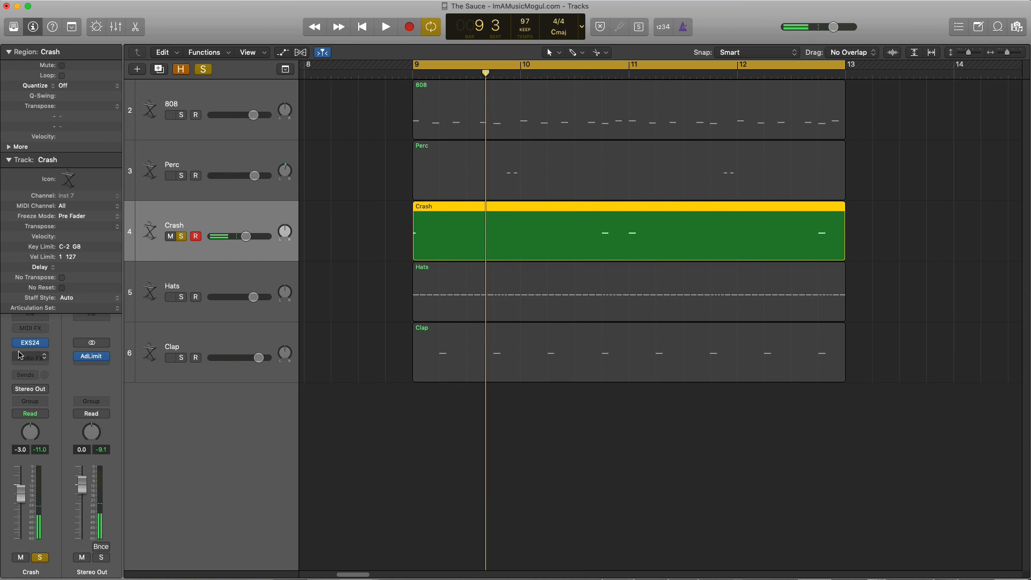
# - Insert The Sauce in stereo on the Crash track and move its window clear of the transport
pyautogui.click(32, 358)
pyautogui.moveTo(43, 383)
pyautogui.click(121, 384)
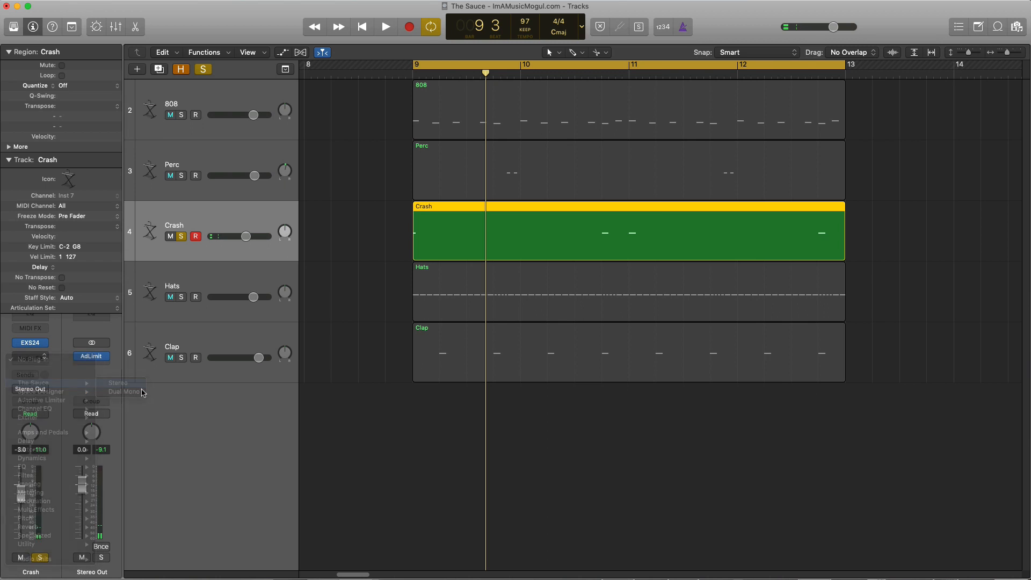
pyautogui.moveTo(500, 49); pyautogui.dragTo(634, 103)
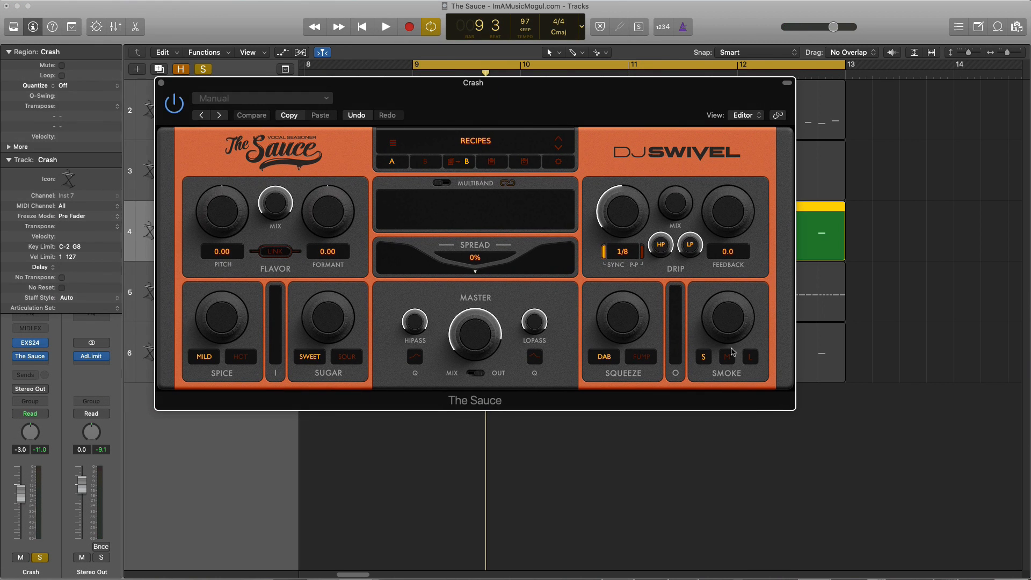
# - Set Smoke to size M at about 9% on the playing Crash track and close the plug-in window
pyautogui.press('space')
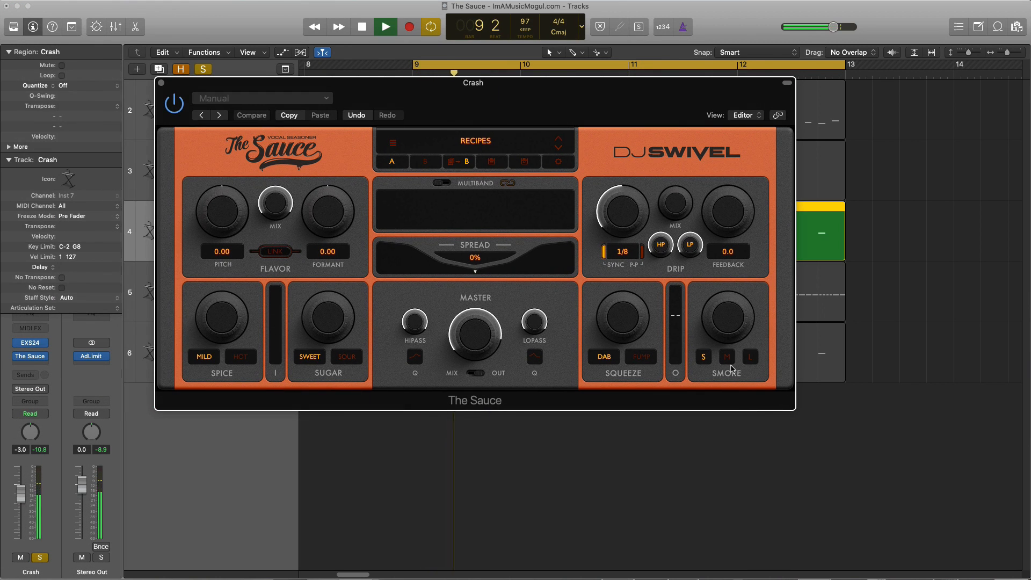
pyautogui.click(727, 357)
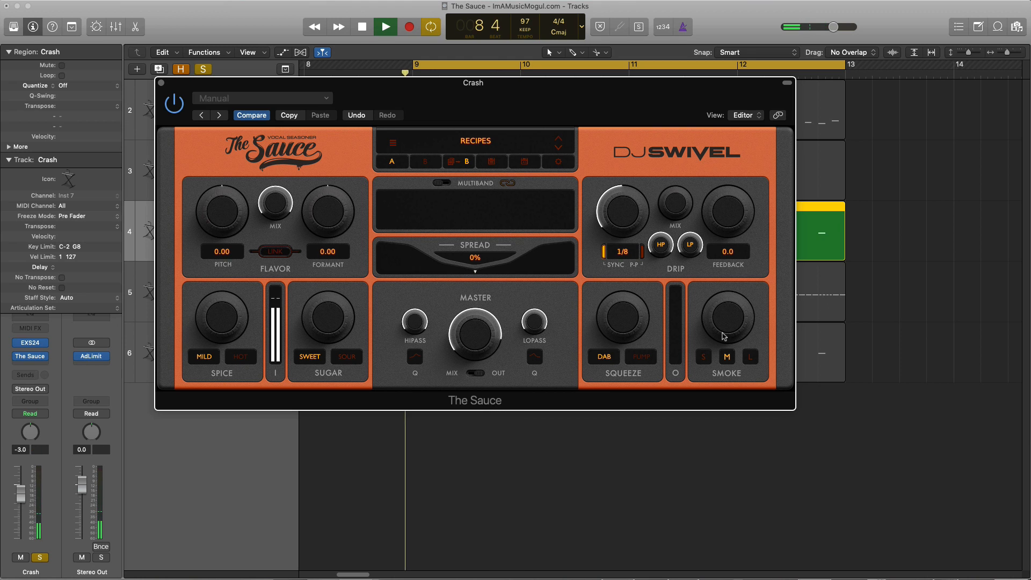
pyautogui.moveTo(723, 322); pyautogui.dragTo(724, 331)
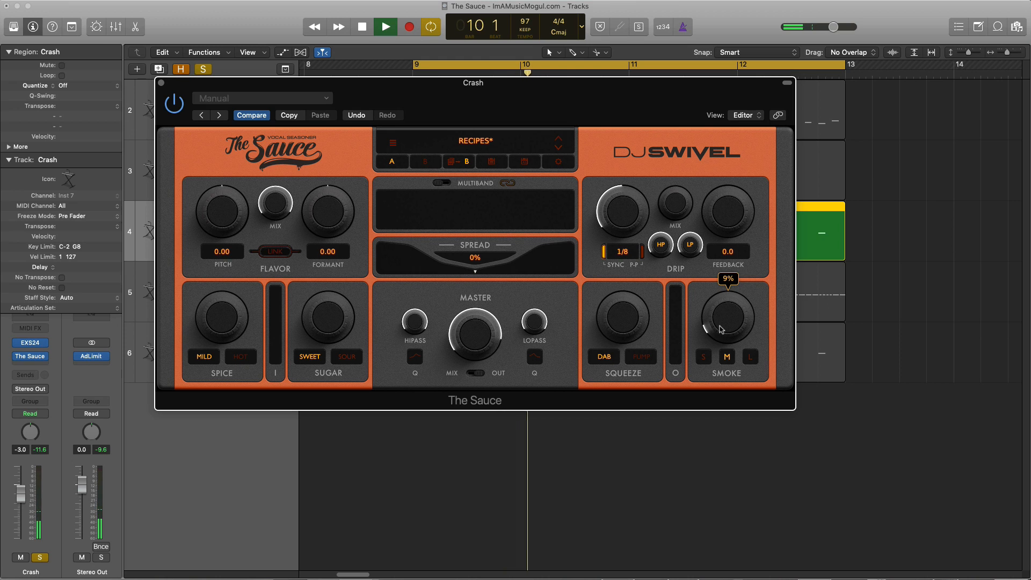
pyautogui.press('space')
pyautogui.press('space')
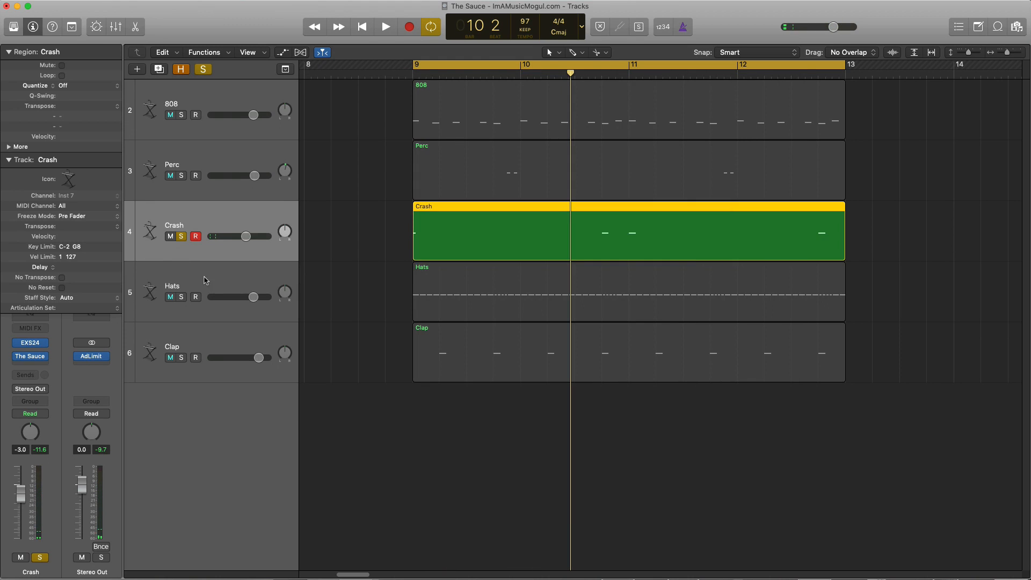
# - Solo the Hats track and audition it dry
pyautogui.click(203, 279)
pyautogui.keyDown('alt'); pyautogui.click(180, 298); pyautogui.keyUp('alt')
pyautogui.press('space')
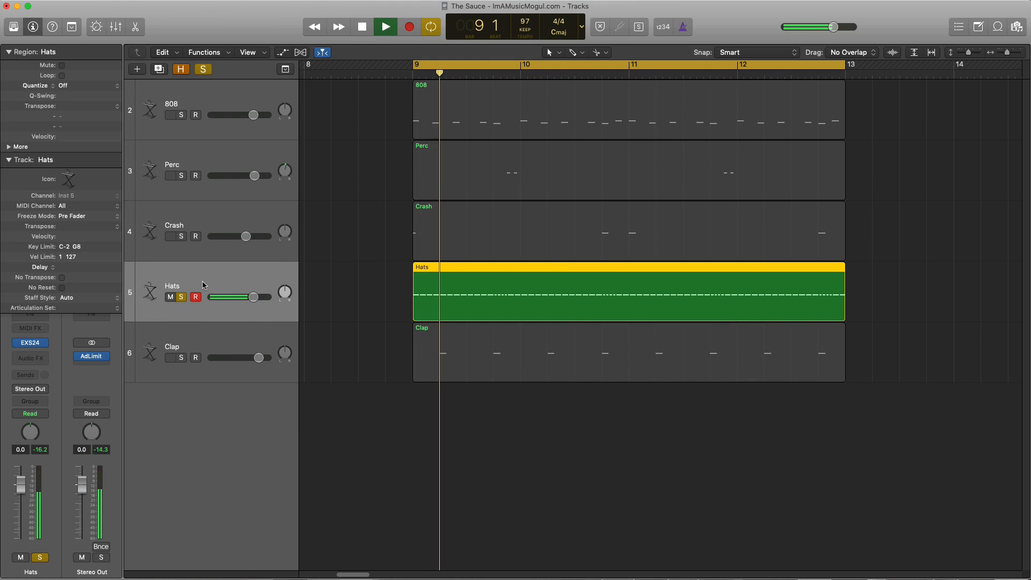
pyautogui.press('space')
# - Insert The Sauce in stereo as an audio effect on the Hats track
pyautogui.click(44, 359)
pyautogui.moveTo(123, 385)
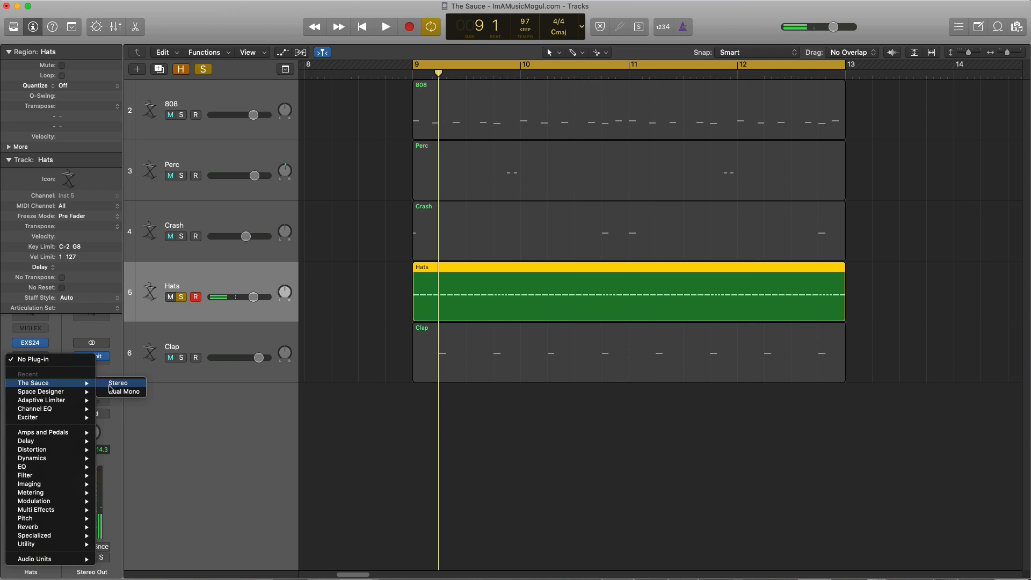
pyautogui.click(183, 385)
# - Set Spread to 68% and SWEET Sugar to about 4% on the playing Hats track
pyautogui.press('space')
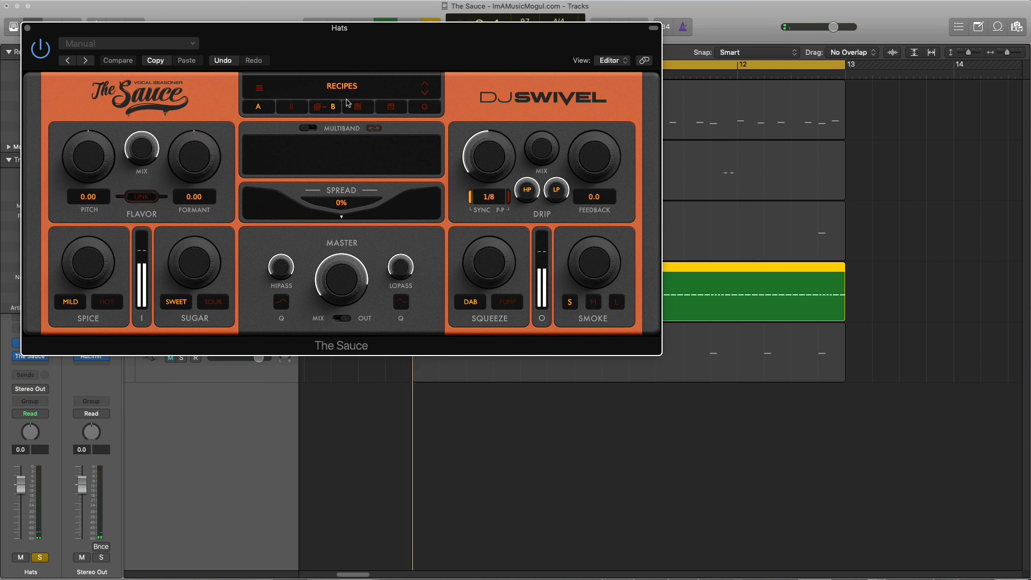
pyautogui.moveTo(356, 61); pyautogui.dragTo(555, 128)
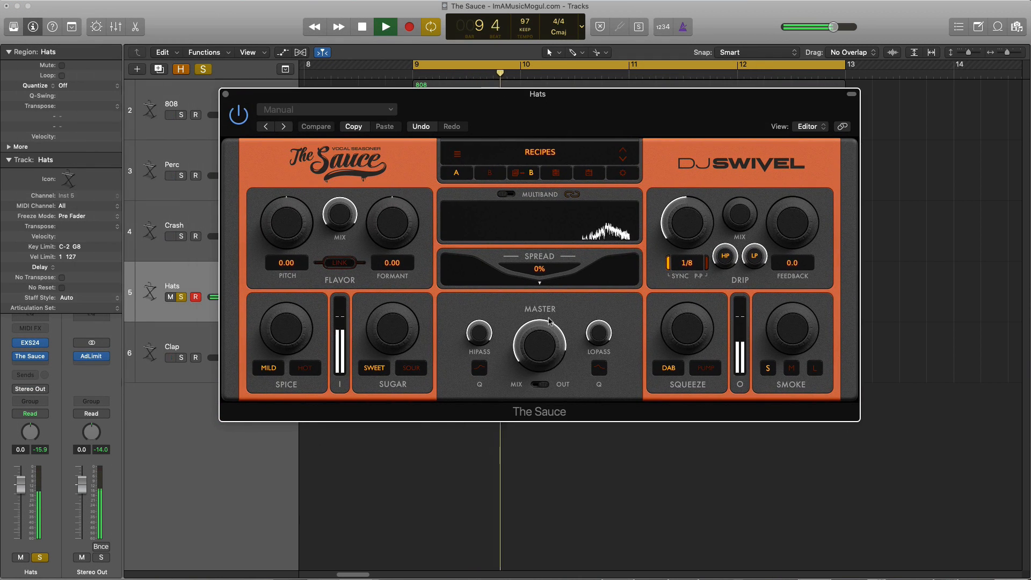
pyautogui.moveTo(540, 287); pyautogui.dragTo(631, 284)
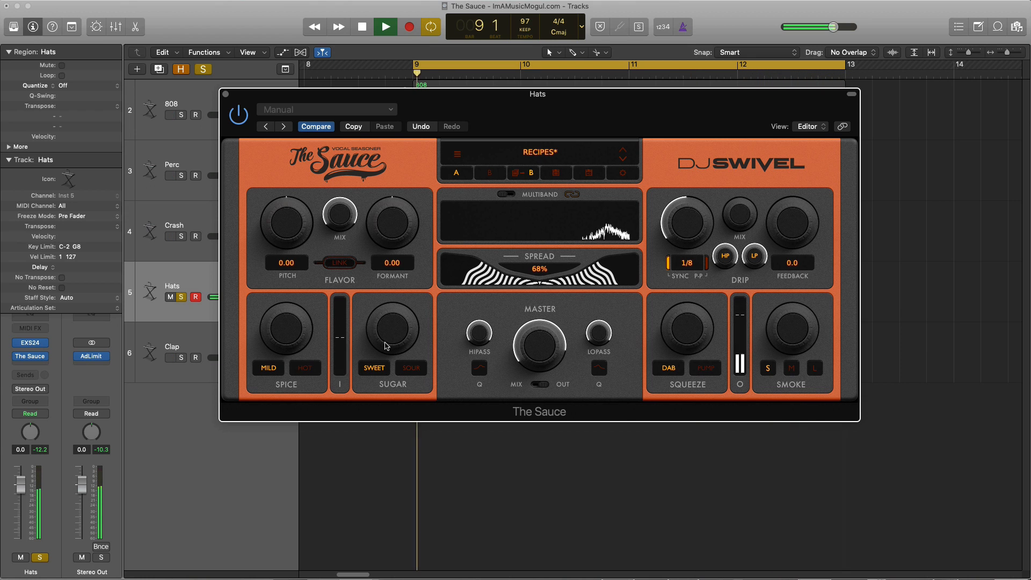
pyautogui.moveTo(384, 349); pyautogui.dragTo(375, 336)
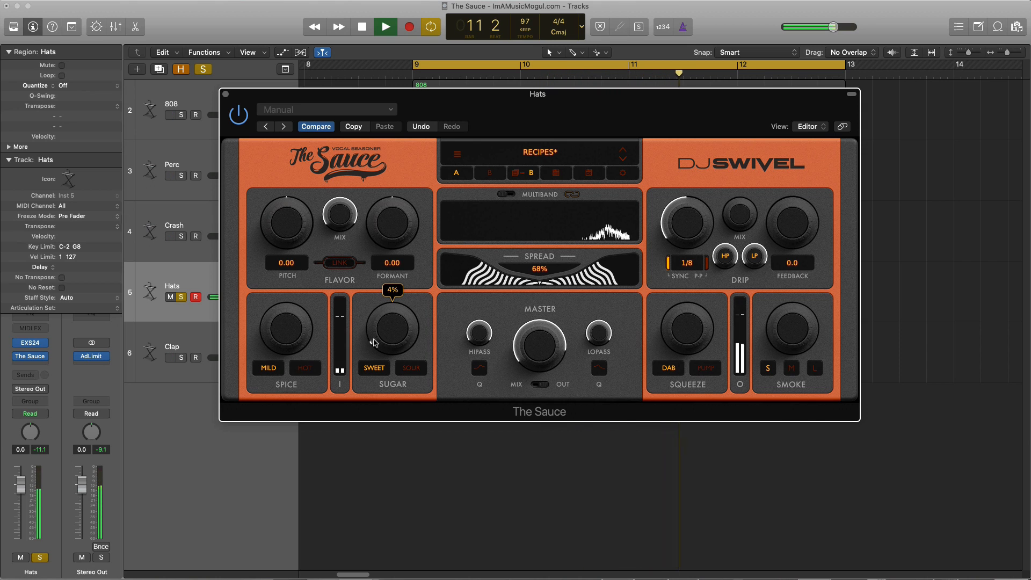
# - Turn MILD Spice up to about 4% and raise the master Hipass on the Hats track while listening
pyautogui.moveTo(295, 345); pyautogui.dragTo(293, 344)
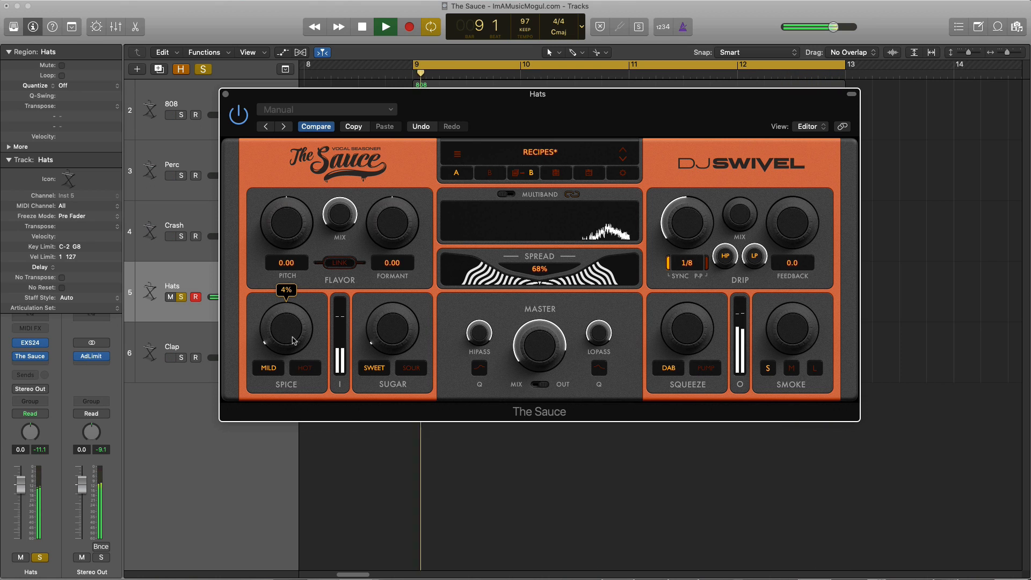
pyautogui.moveTo(291, 339); pyautogui.dragTo(292, 340)
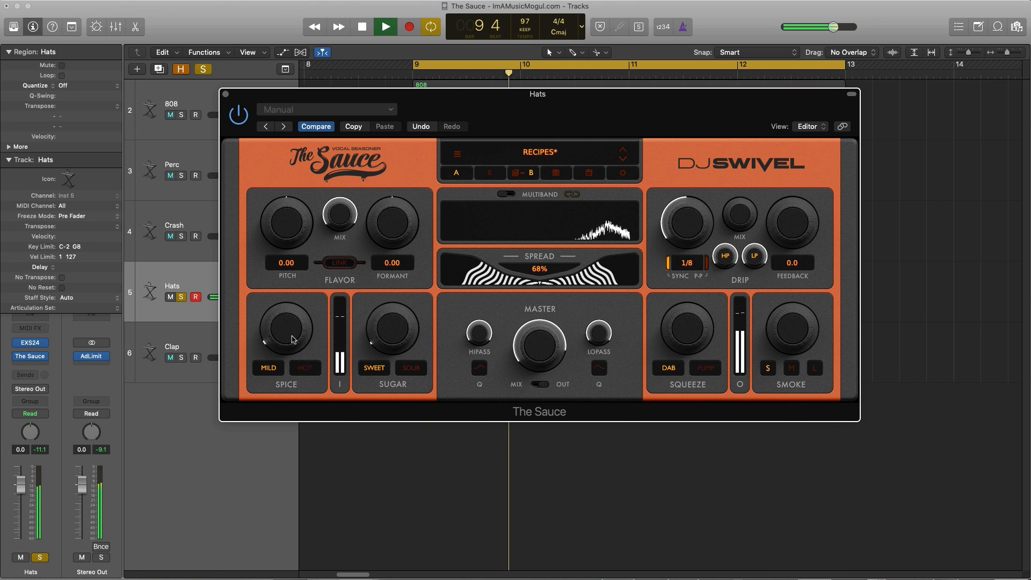
pyautogui.press('space')
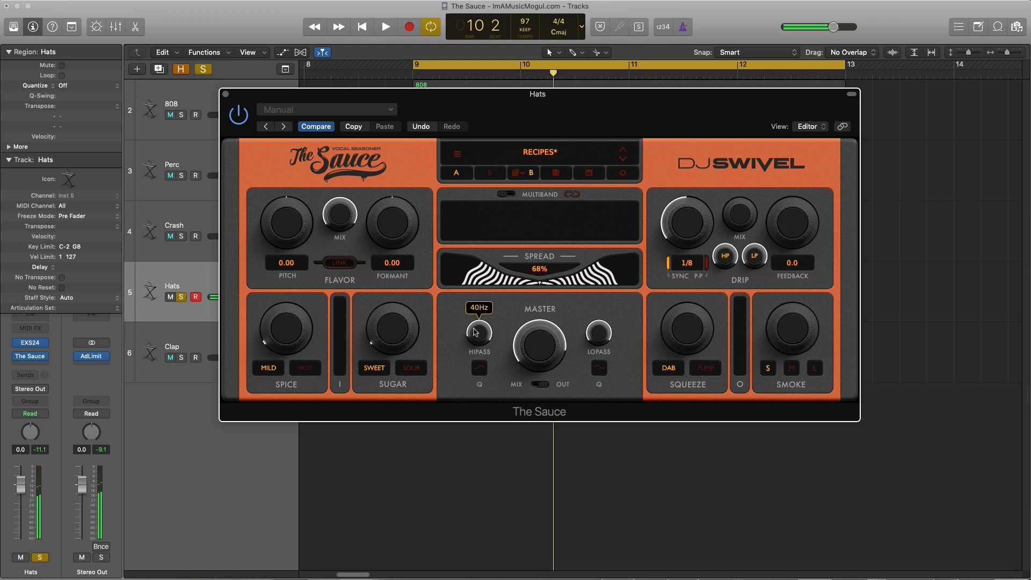
pyautogui.press('space')
pyautogui.moveTo(475, 331); pyautogui.dragTo(466, 291)
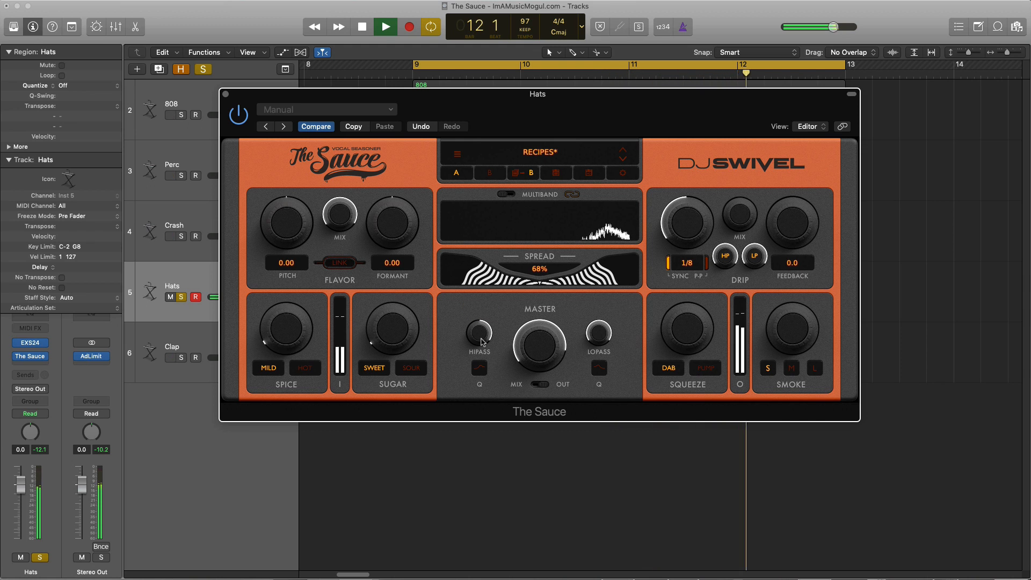
# - Close the Hats plug-in window, solo the Clap track and audition it dry
pyautogui.click(225, 95)
pyautogui.press('space')
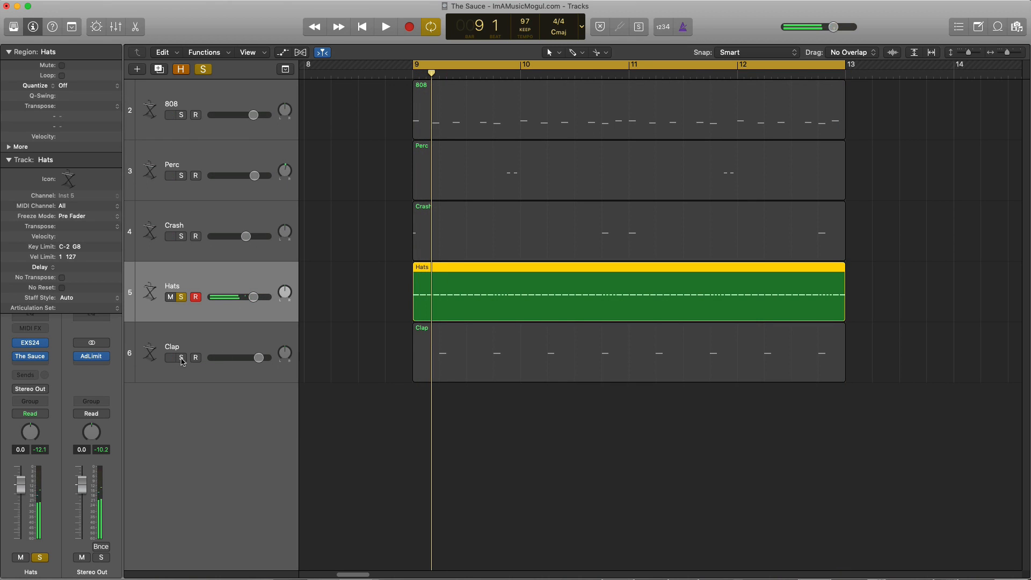
pyautogui.click(220, 329)
pyautogui.press('space')
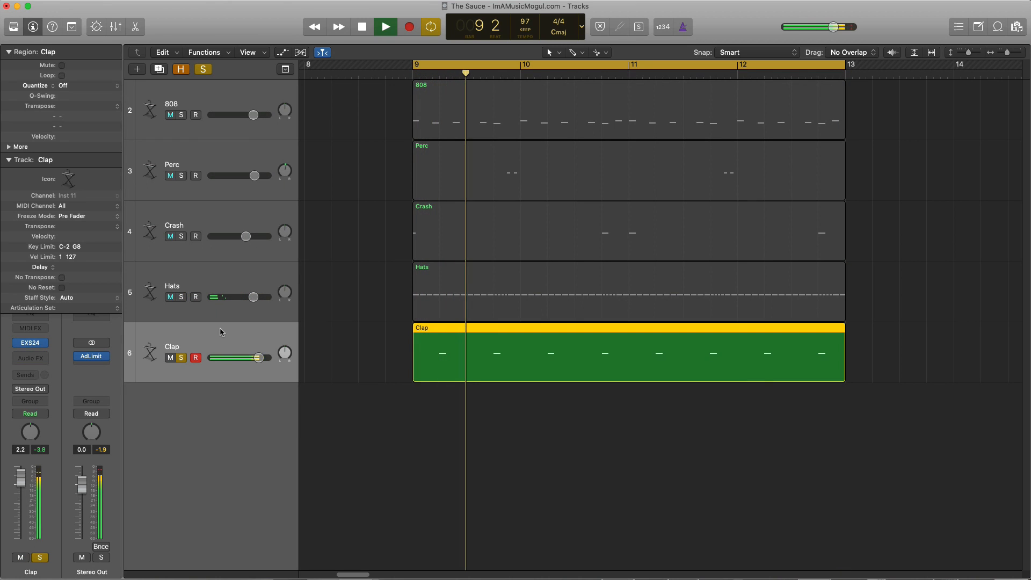
pyautogui.press('space')
# - Insert The Sauce as an audio effect on the Clap track
pyautogui.click(43, 358)
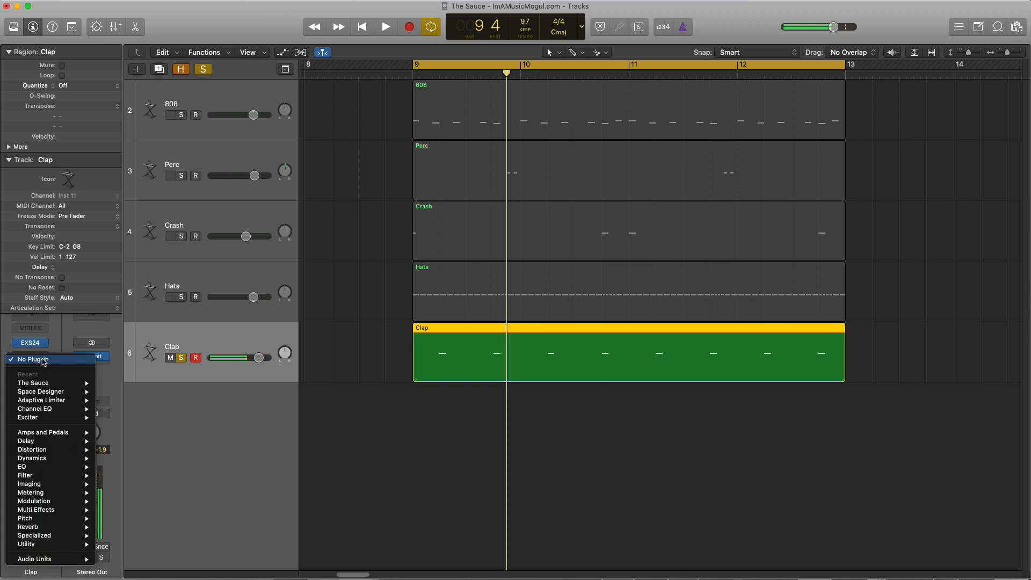
pyautogui.moveTo(76, 387)
pyautogui.click(116, 385)
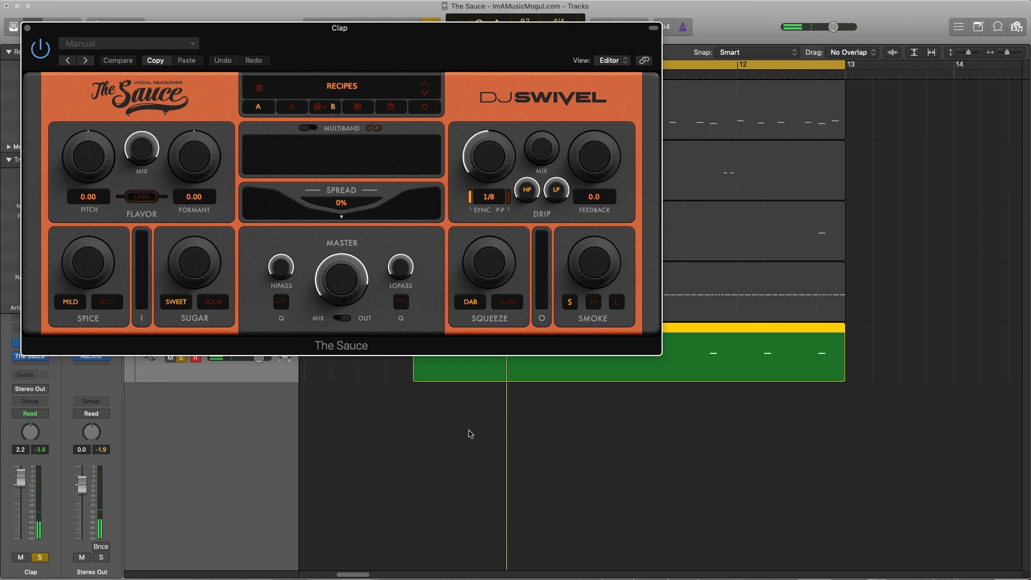
# - Switch Smoke to M and turn it up slightly on the playing Clap track, closing the plug-in window when done
pyautogui.press('space')
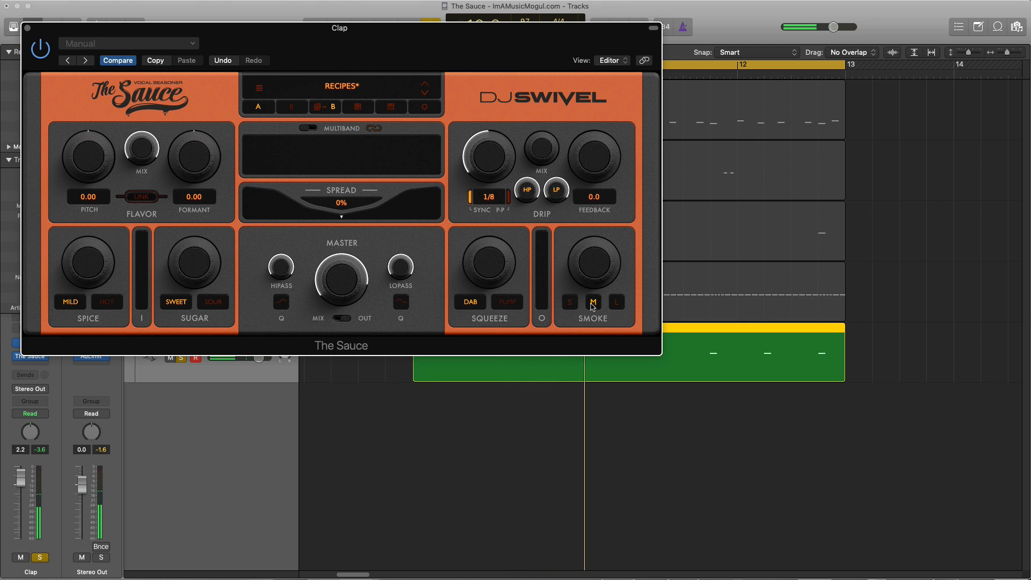
pyautogui.moveTo(589, 279); pyautogui.dragTo(588, 267)
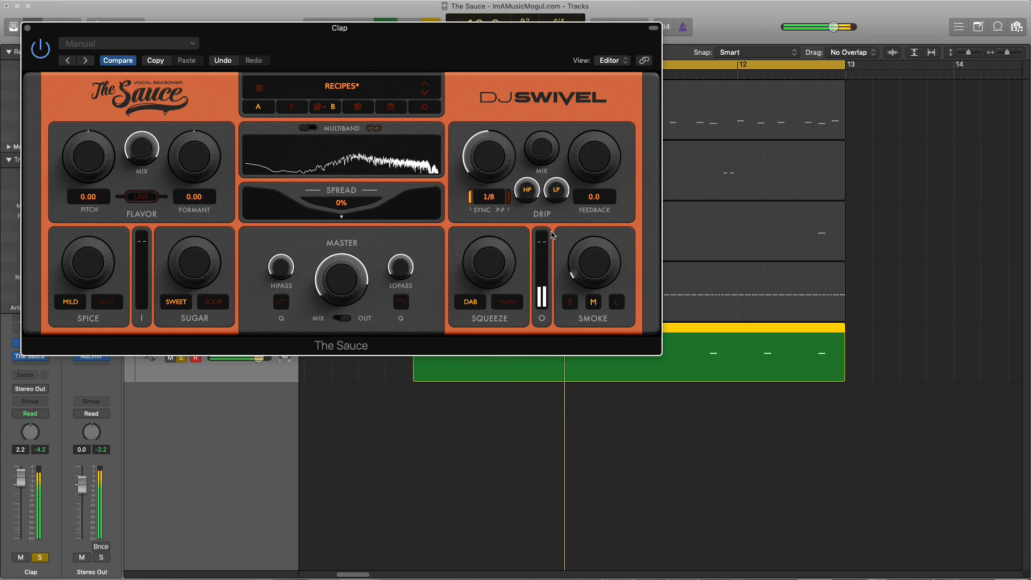
pyautogui.moveTo(479, 63); pyautogui.dragTo(640, 137)
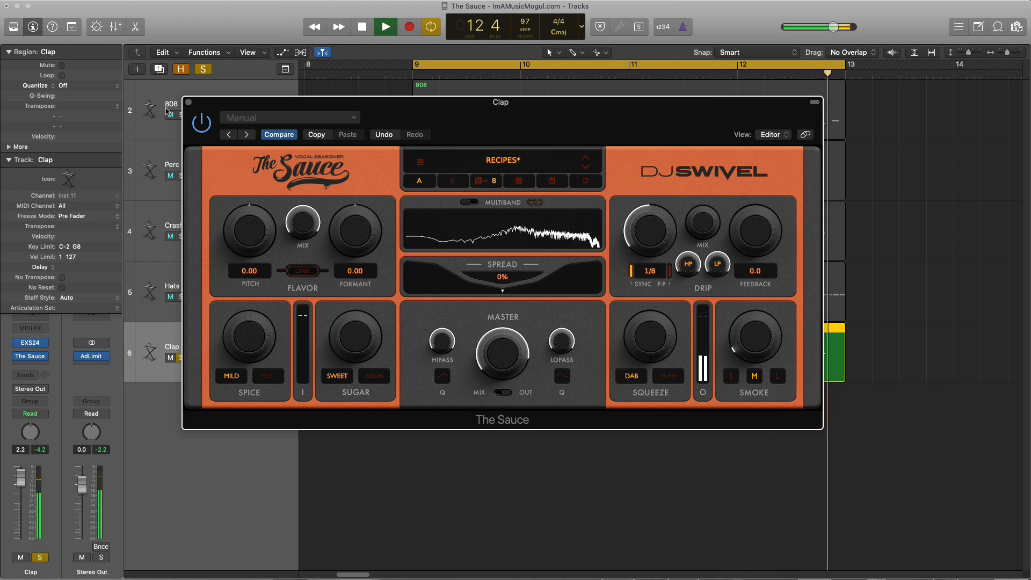
pyautogui.click(189, 102)
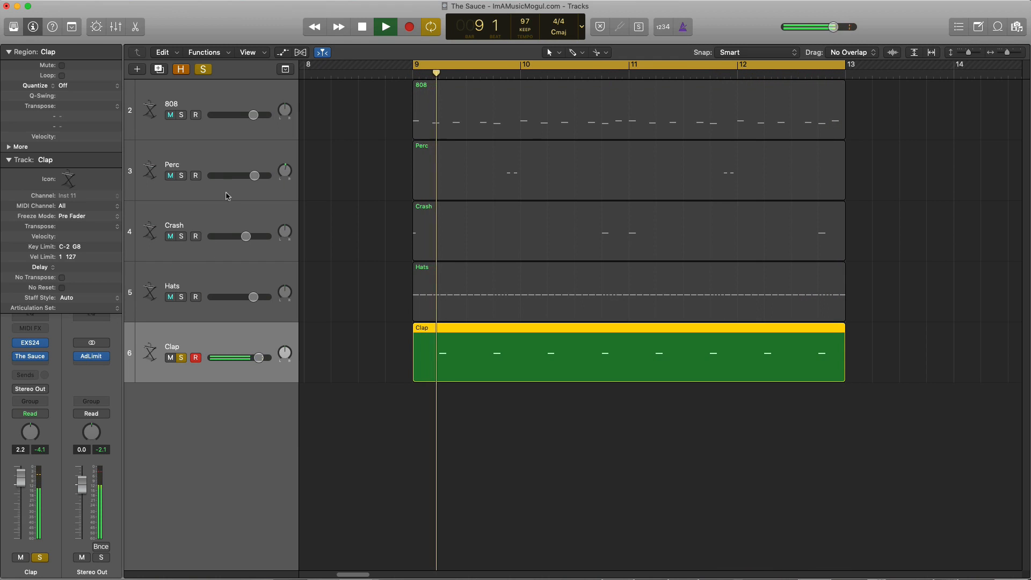
# - Clear the solo on the Clap track and play the full beat with all tracks seasoned
pyautogui.keyDown('alt'); pyautogui.click(183, 238); pyautogui.keyUp('alt')
pyautogui.keyDown('alt'); pyautogui.click(182, 357); pyautogui.keyUp('alt')
pyautogui.press('space')
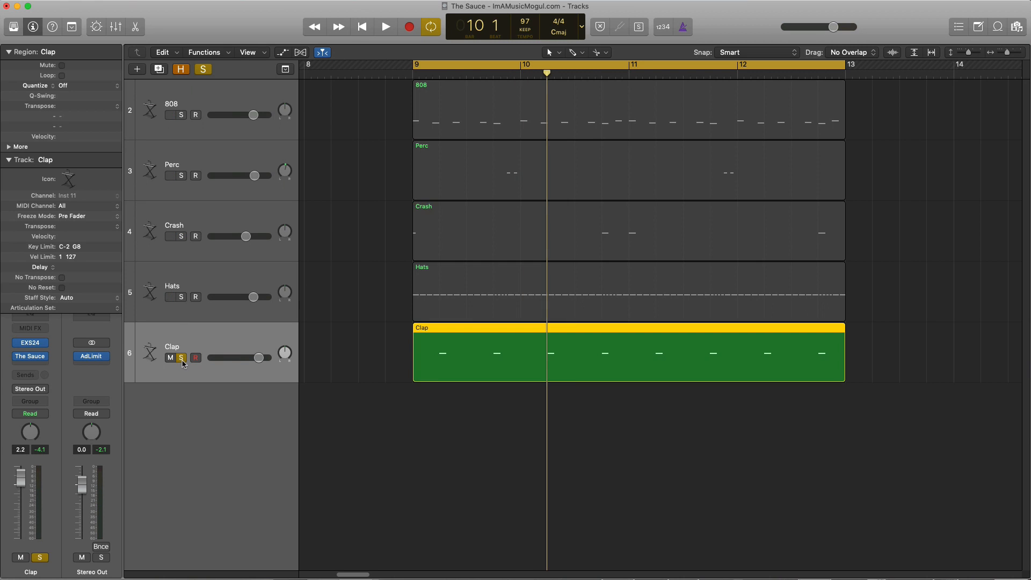
pyautogui.click(182, 358)
pyautogui.press('space')
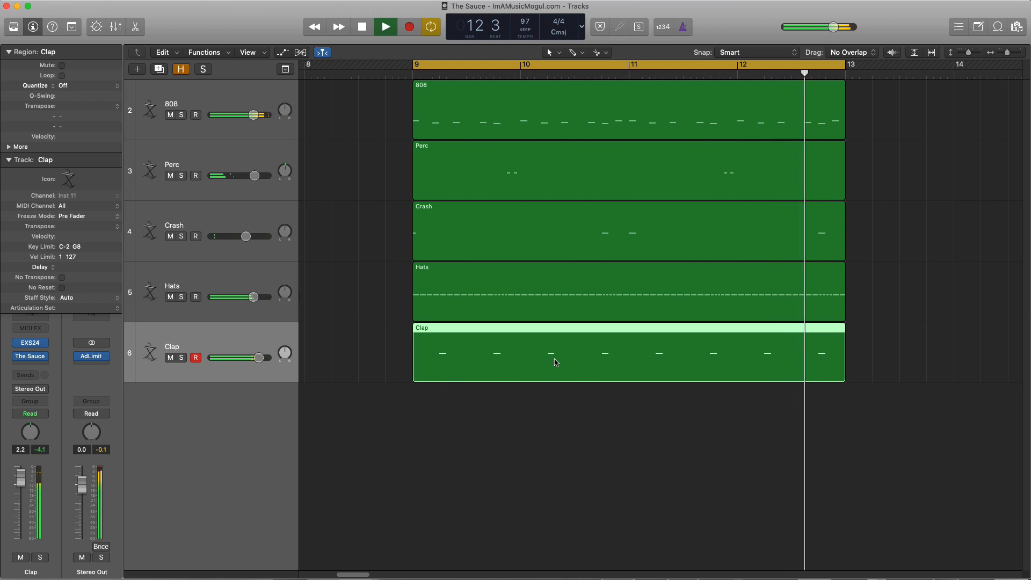
pyautogui.press('space')
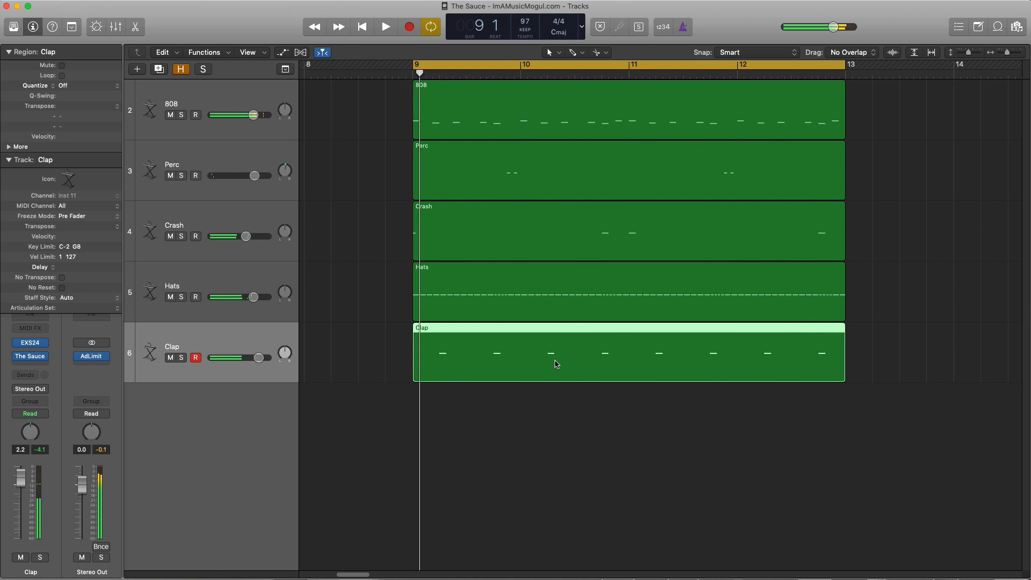
# - Select the 808 through Clap channel strips in the mixer and compare the playing beat with The Sauce bypassed and active on all of them
pyautogui.press('x')
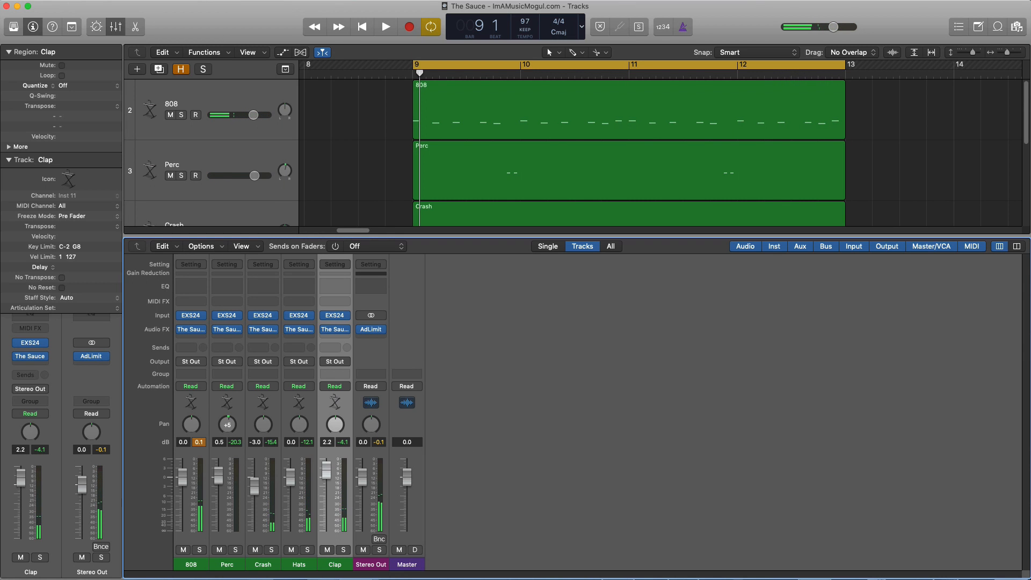
pyautogui.keyDown('shift'); pyautogui.click(194, 569); pyautogui.keyUp('shift')
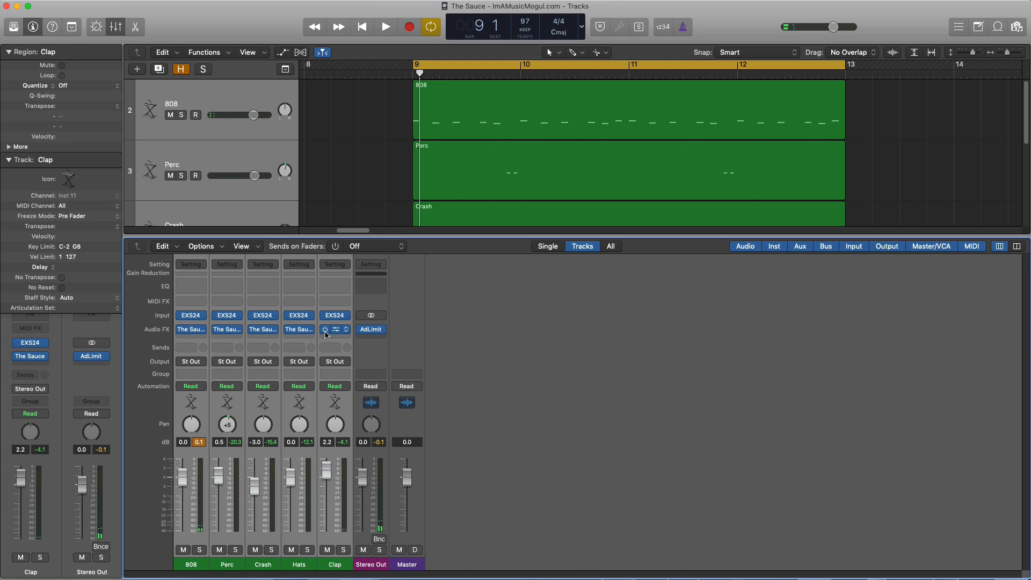
pyautogui.press('space')
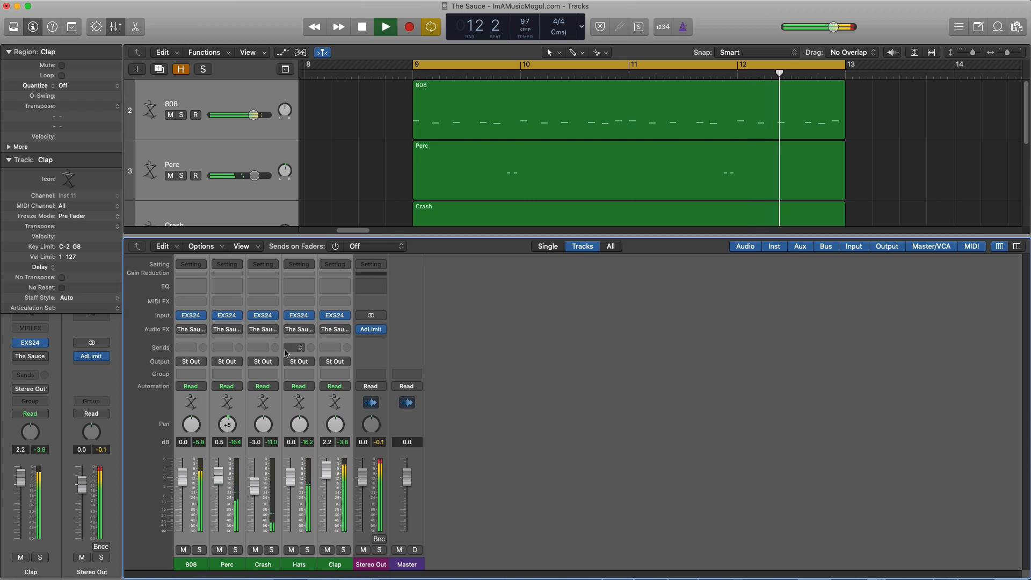
pyautogui.moveTo(323, 329)
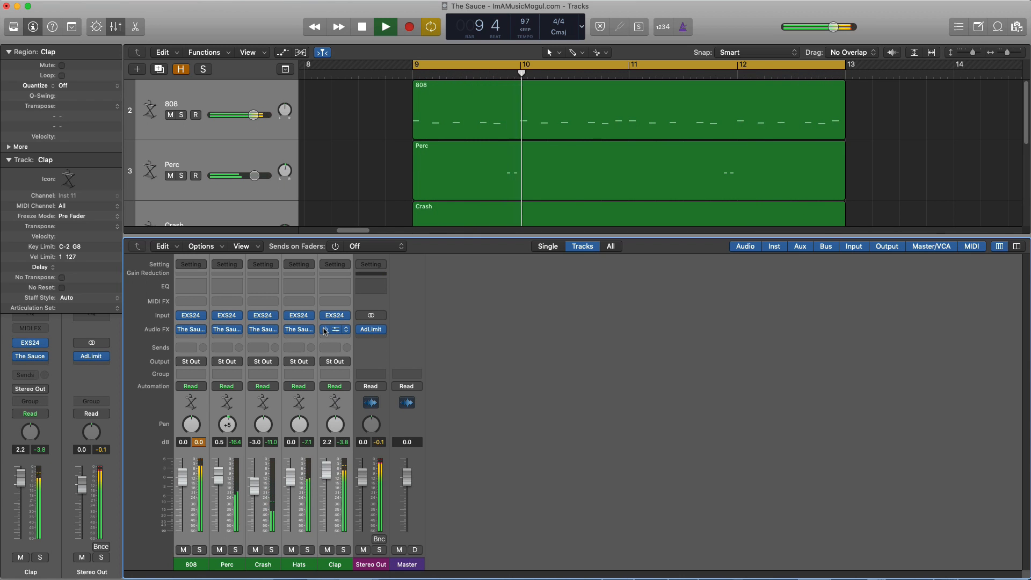
pyautogui.press('x')
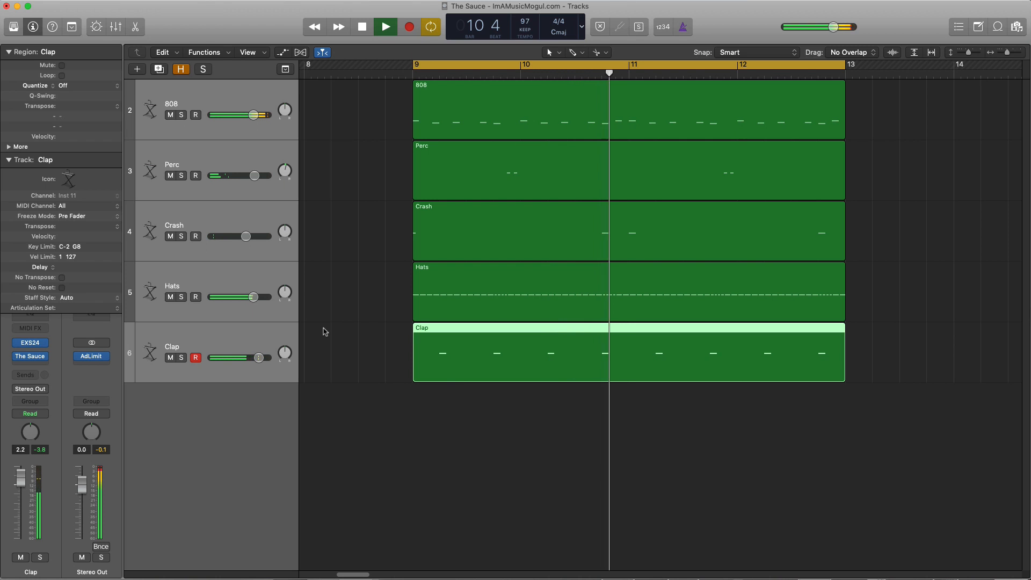
pyautogui.press('x')
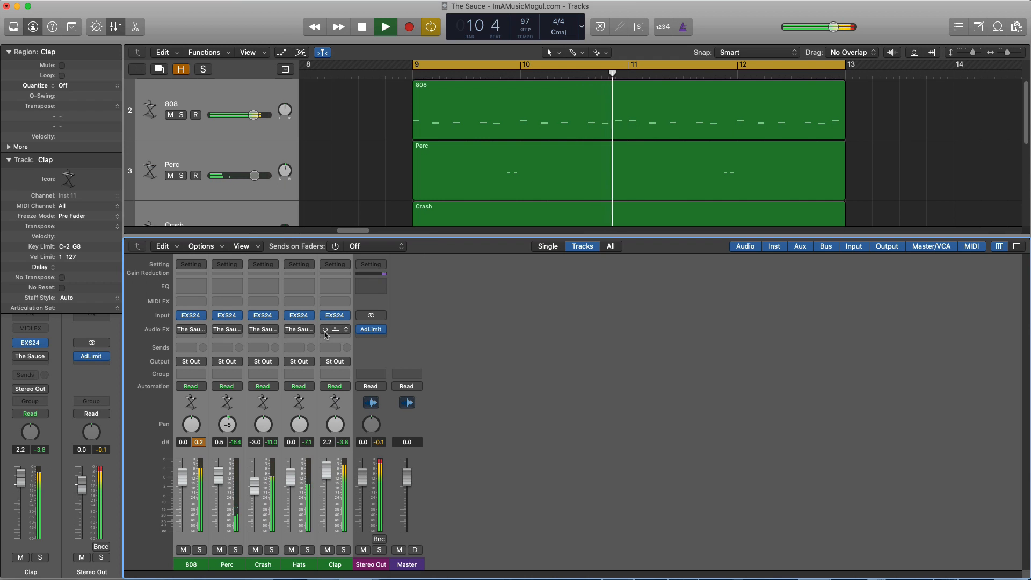
pyautogui.press('x')
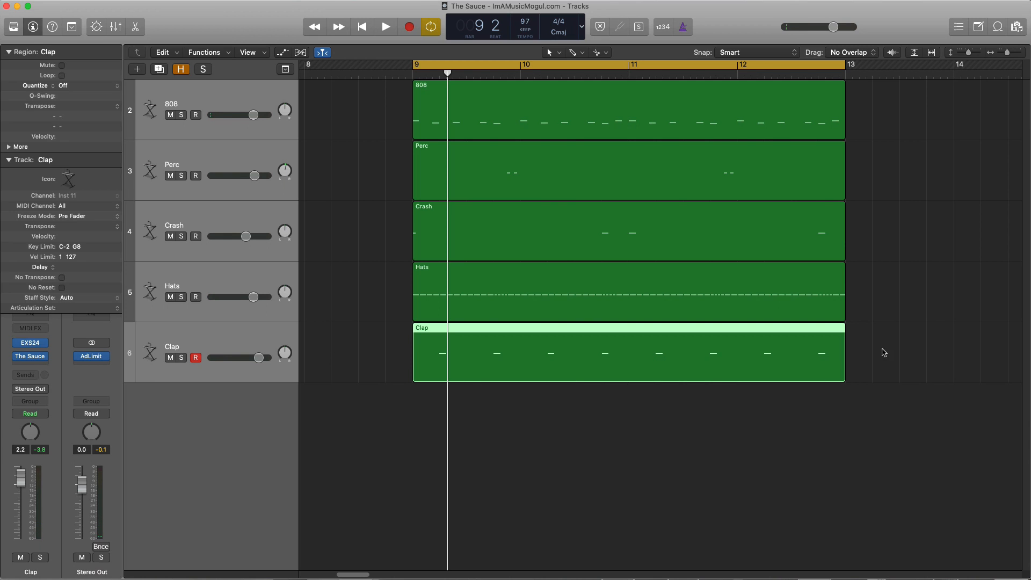
# - Deselect the tracks and open The Sauce's settings on the 808 track for review
pyautogui.click(452, 441)
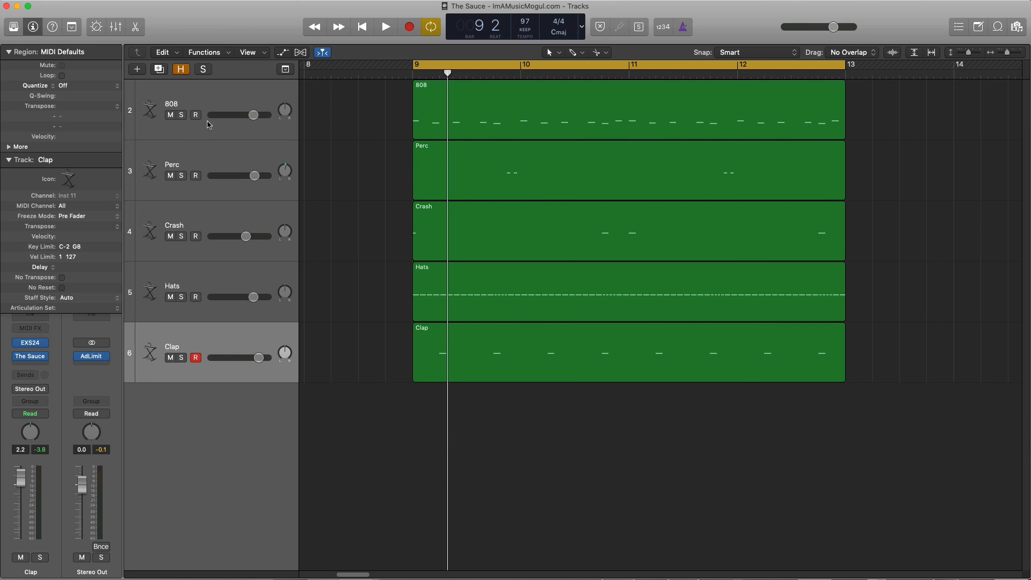
pyautogui.click(220, 114)
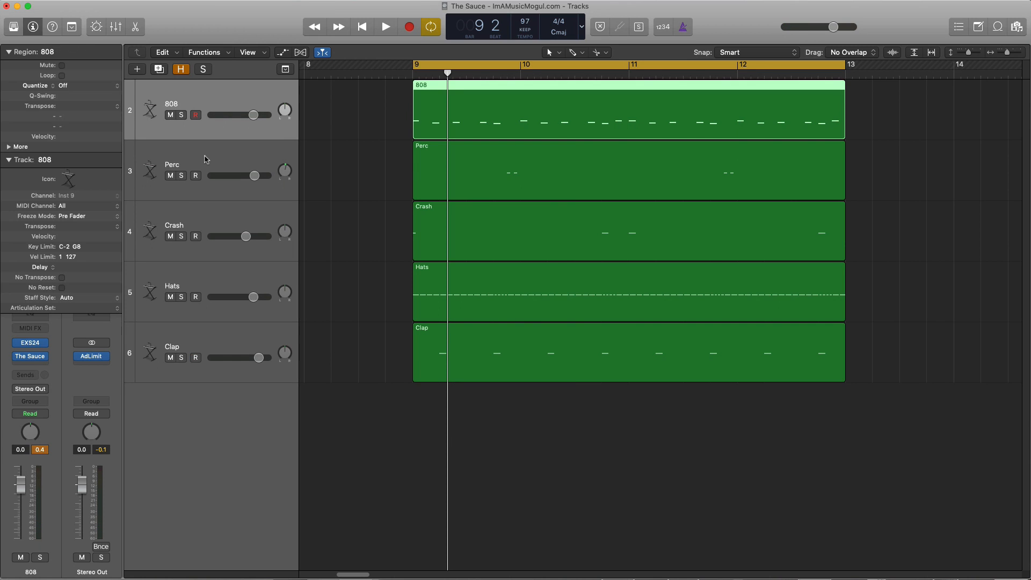
pyautogui.click(33, 359)
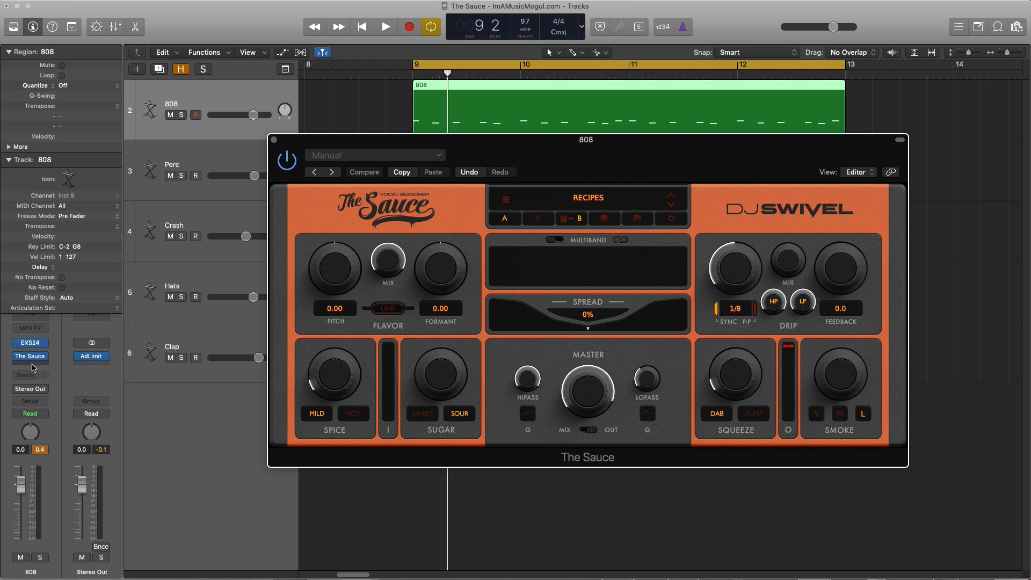